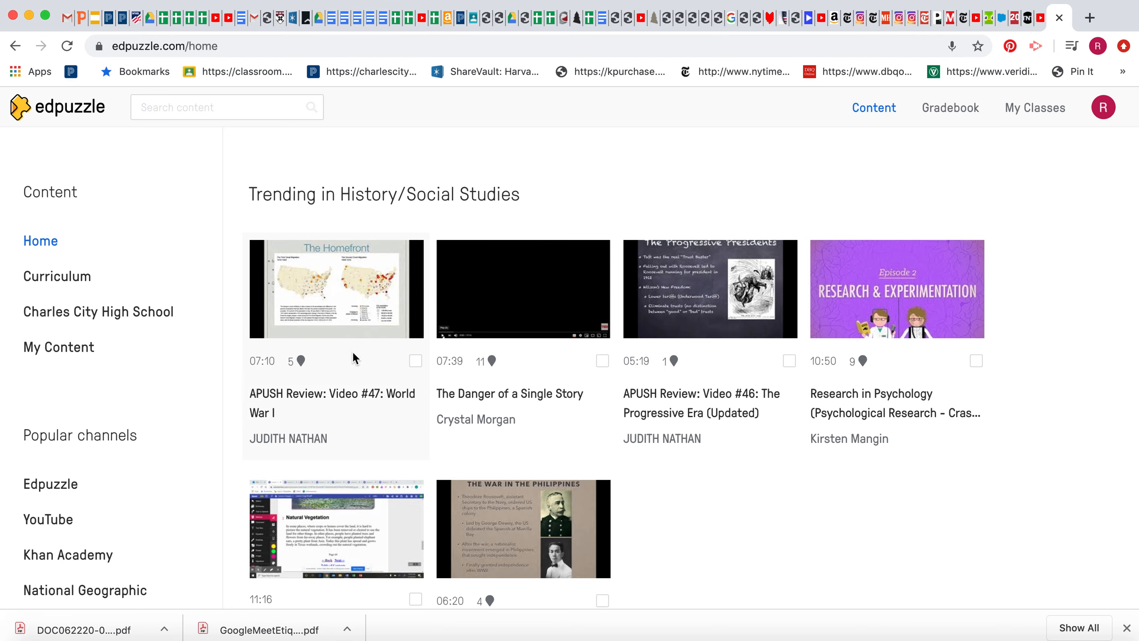
- Look over the trending videos on the home page, the Edpuzzle curriculum by school level and the videos saved in My Content
scroll(602, 457, down, 6)
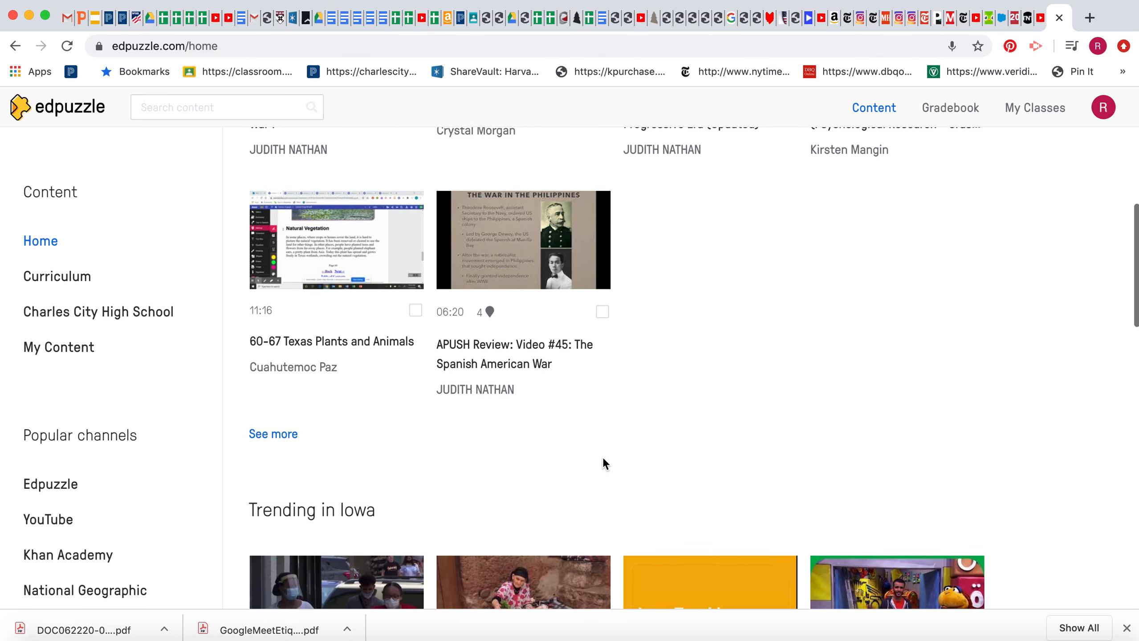
scroll(603, 457, down, 5)
scroll(604, 464, up, 8)
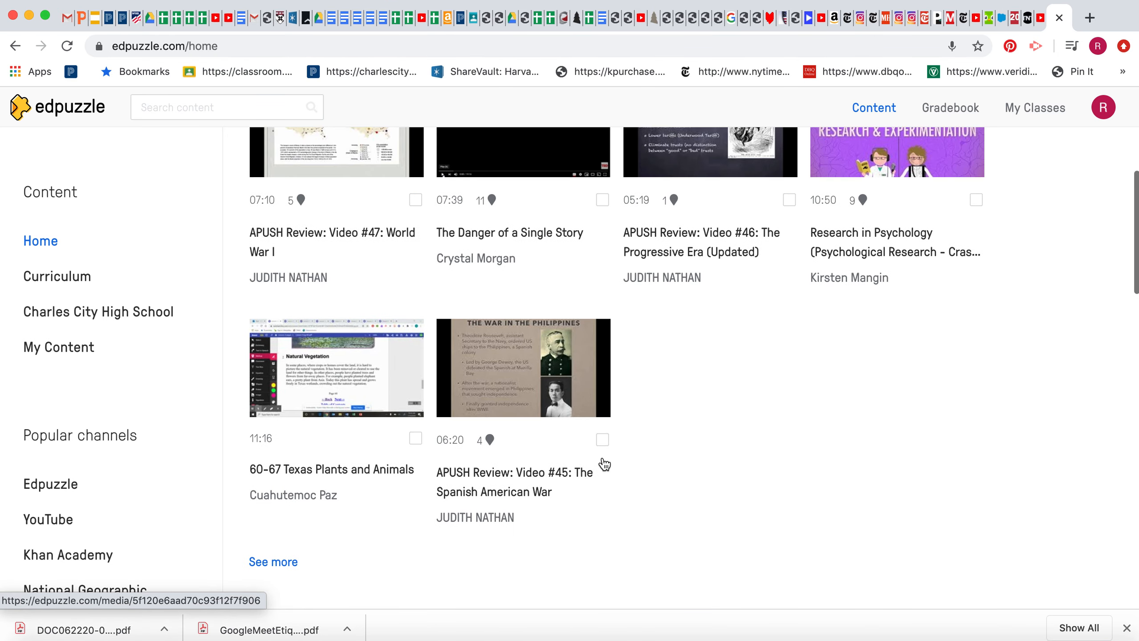
click(76, 285)
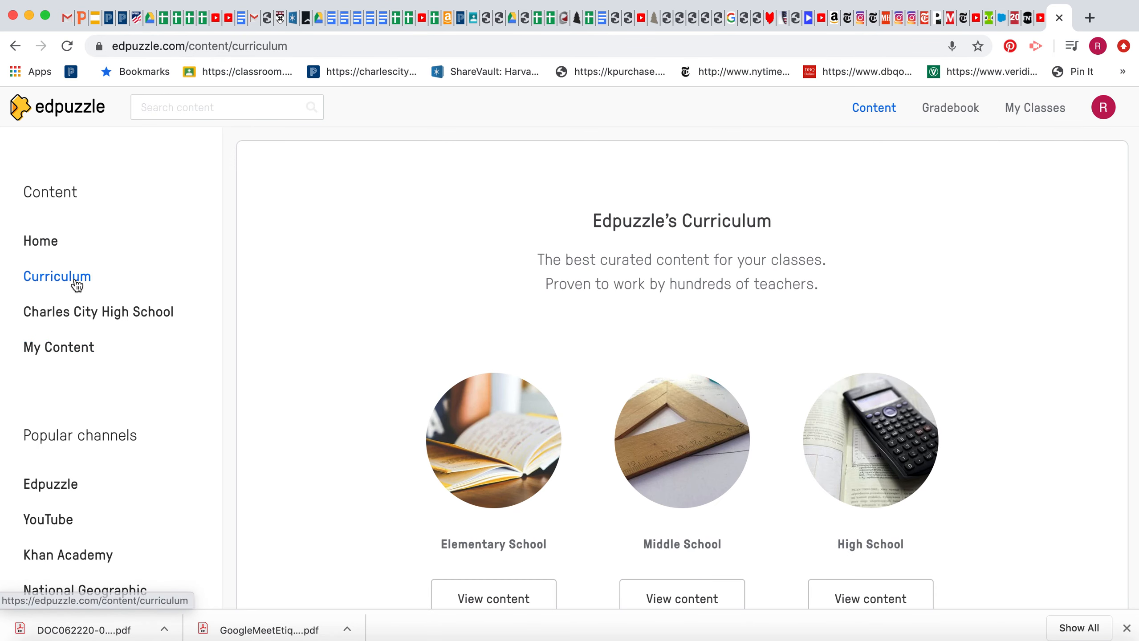
scroll(569, 402, down, 2)
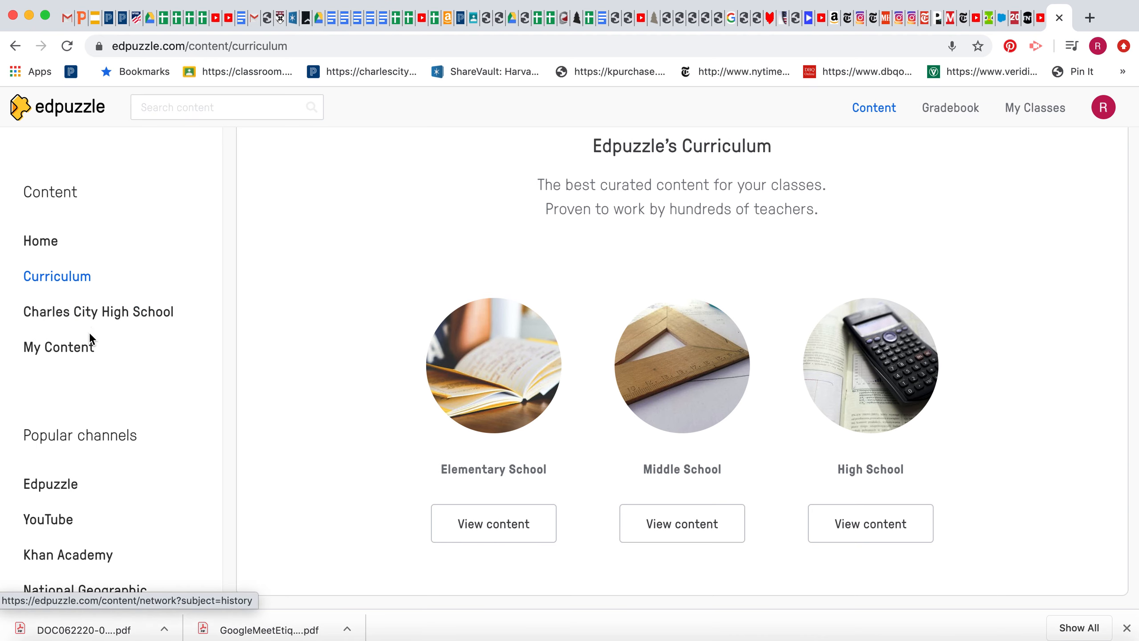
click(77, 353)
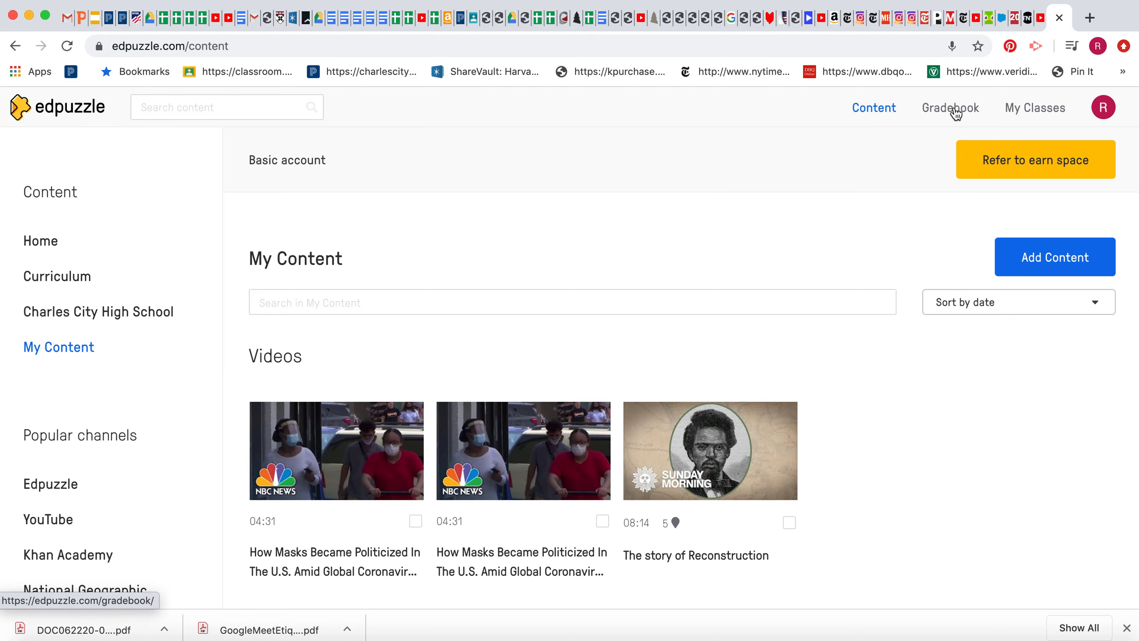
- Import the World Cultures class from Google Classroom into My Classes
click(1046, 112)
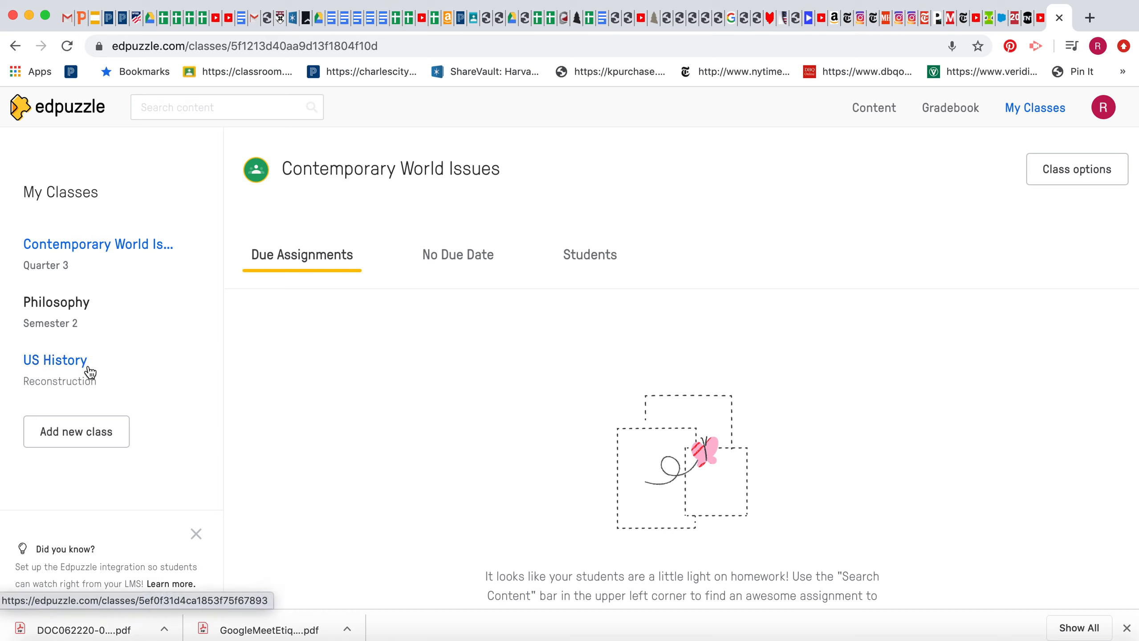
click(76, 435)
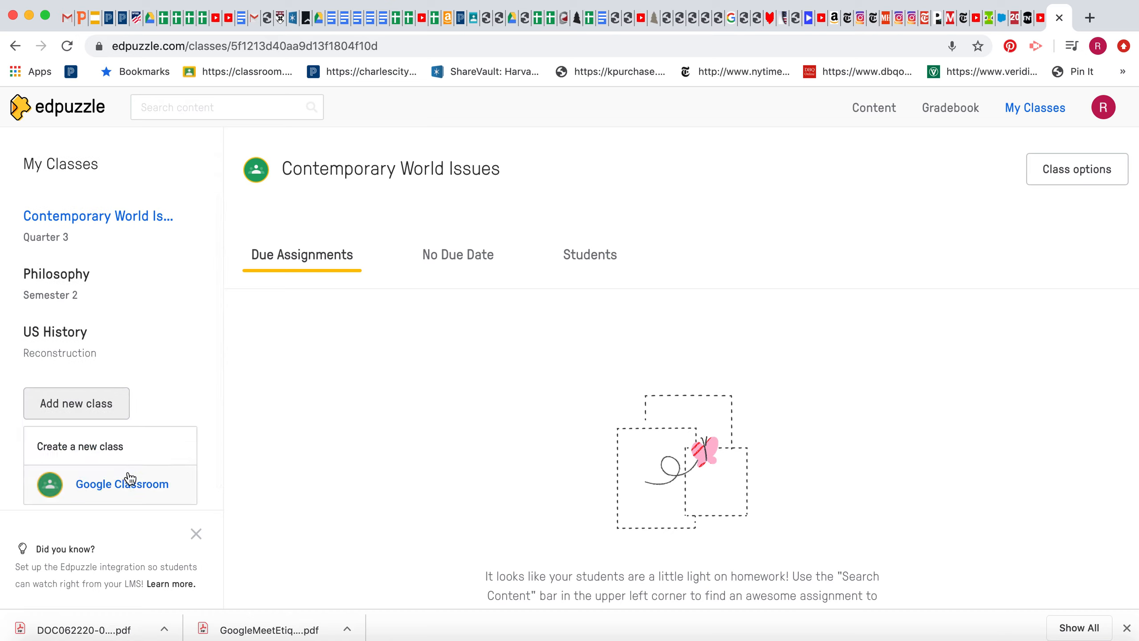
click(121, 490)
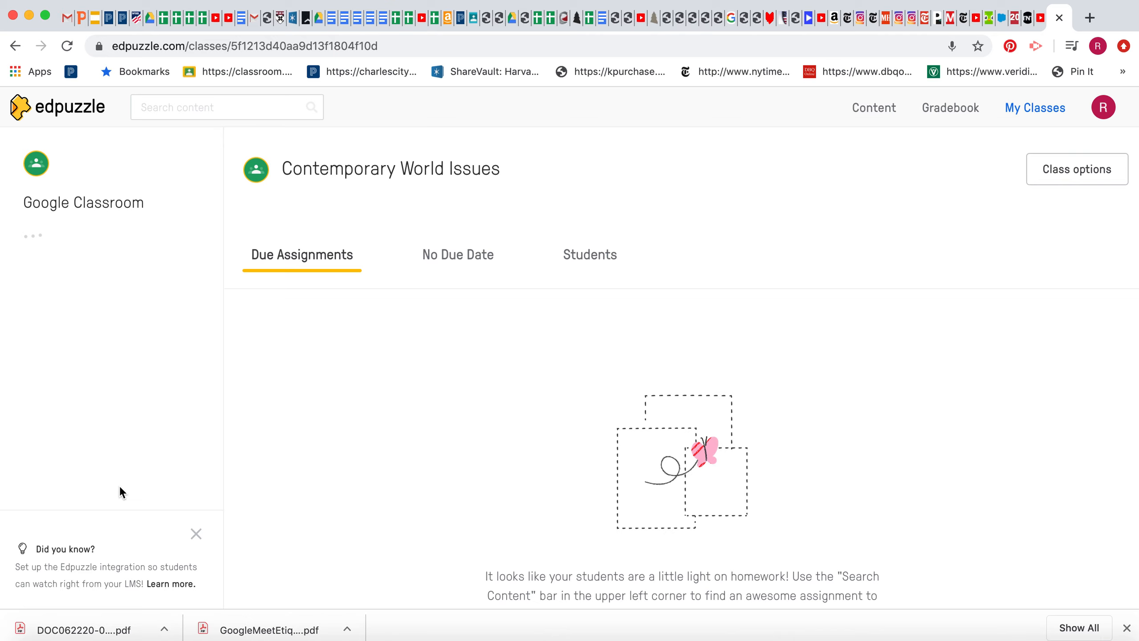
click(36, 349)
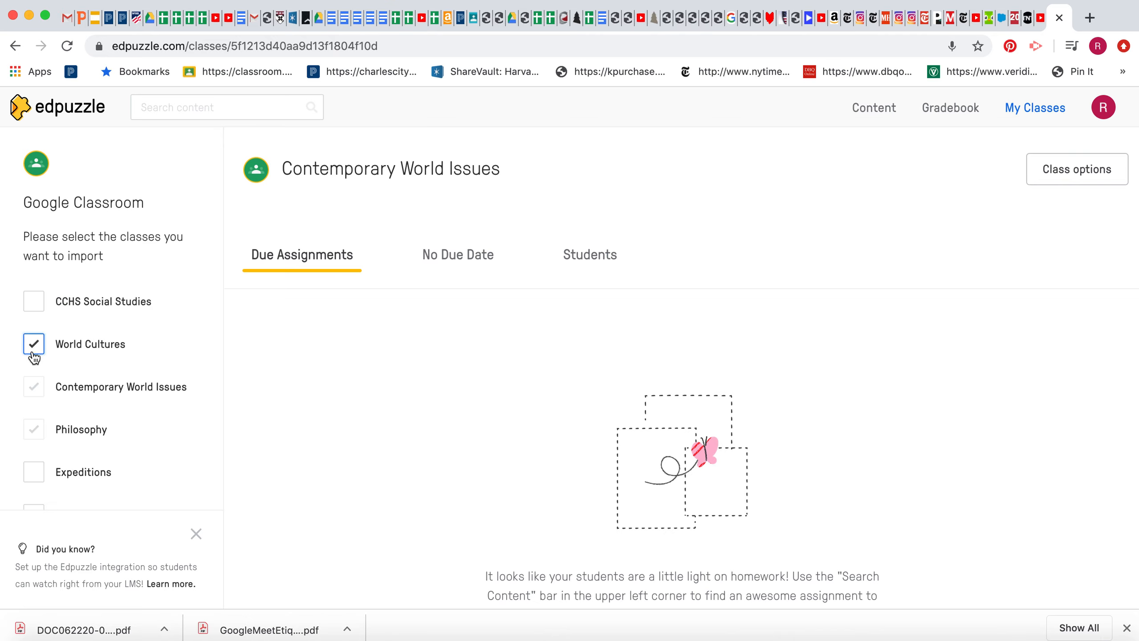
scroll(136, 459, down, 5)
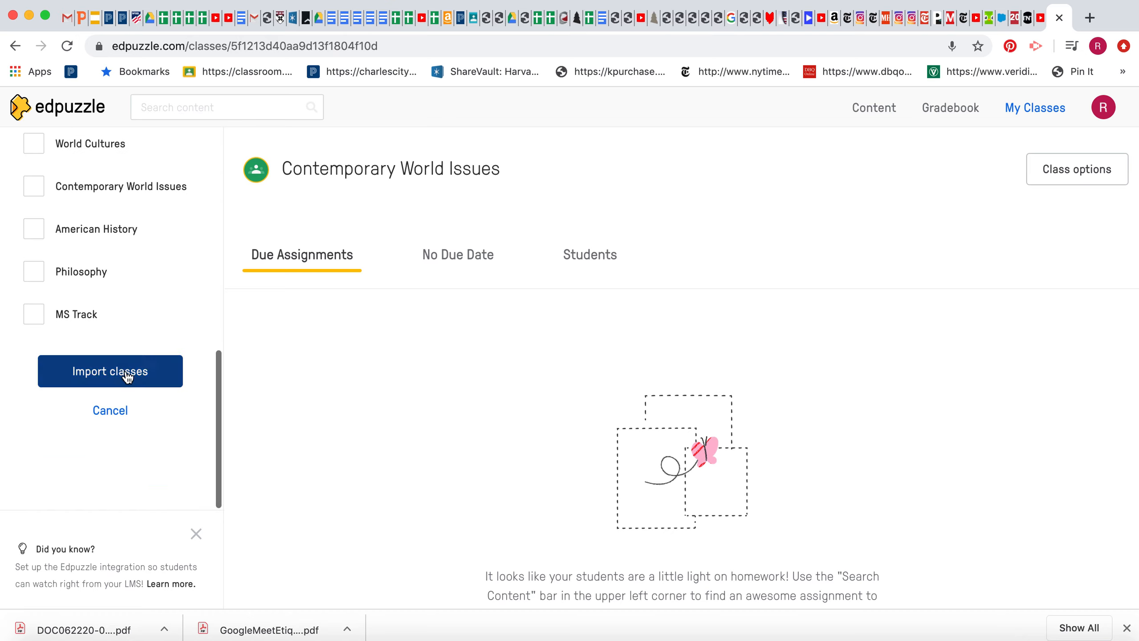
click(126, 373)
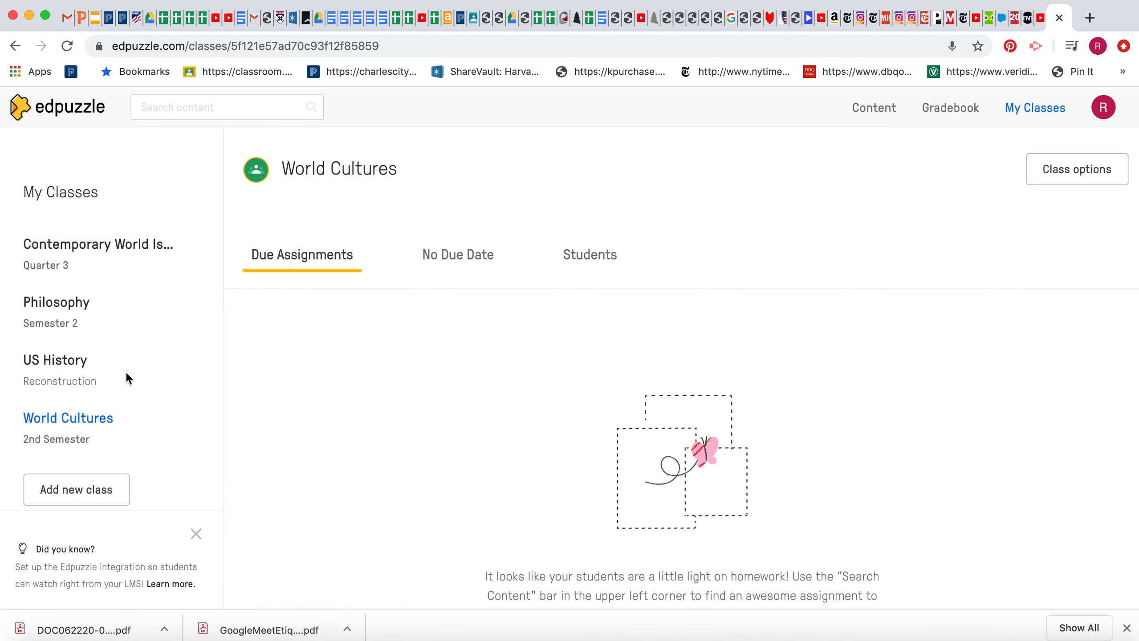
- Go to the My Content library and start creating a new video there
click(885, 115)
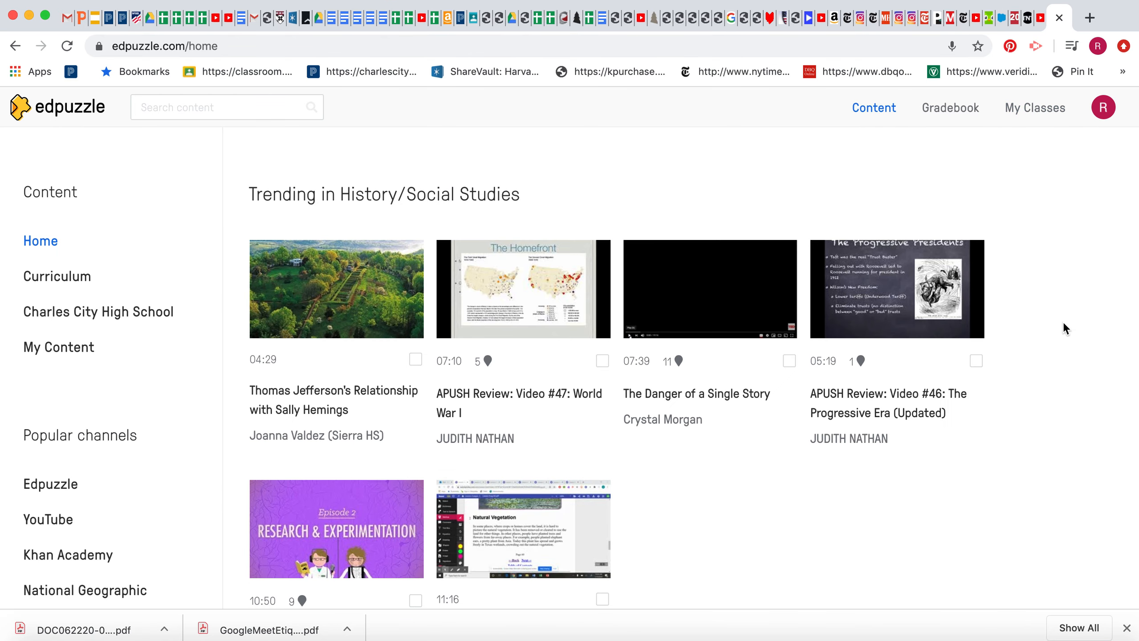
click(63, 357)
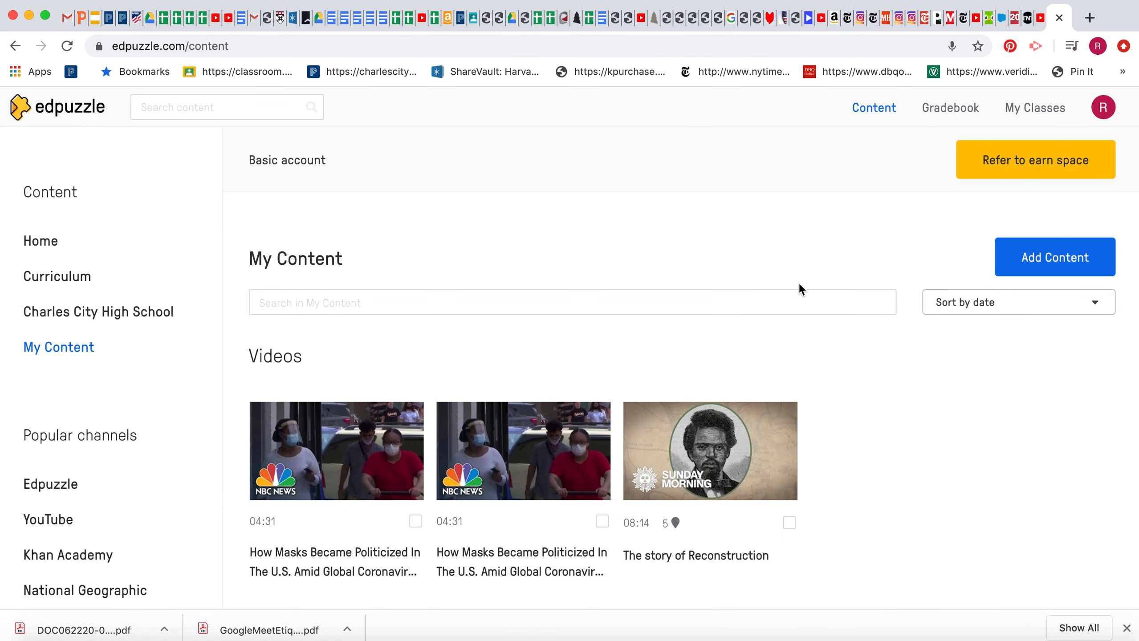
click(1051, 263)
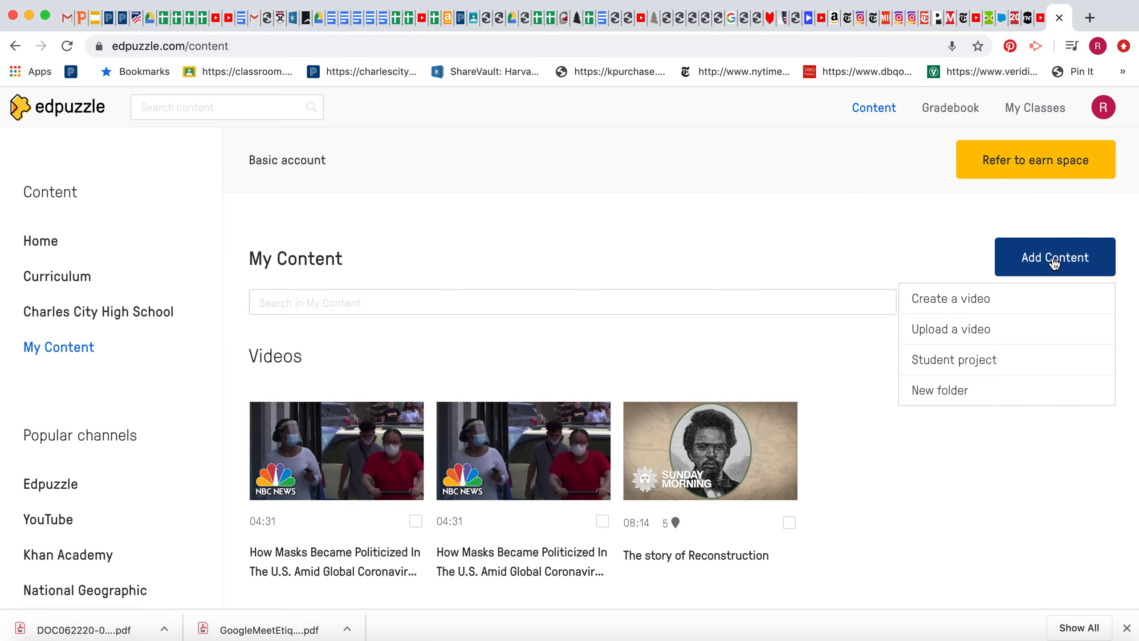
click(968, 306)
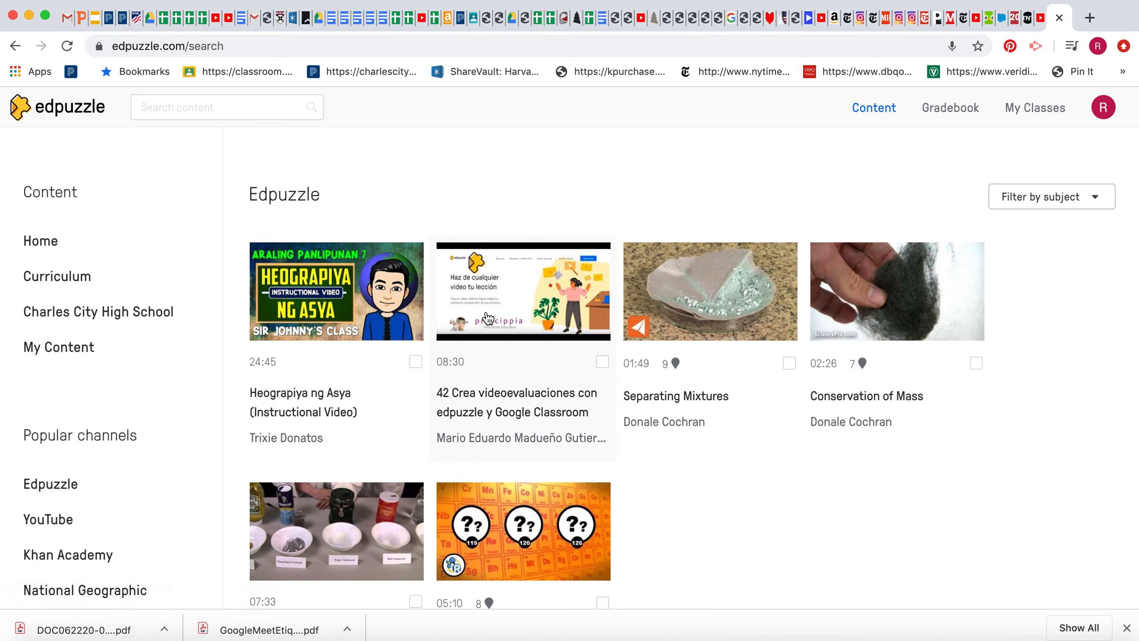
- Choose the YouTube channel and load the "How Masks Became Politicized" NBC News video into the editor from the copied link
scroll(488, 318, down, 8)
scroll(488, 319, down, 5)
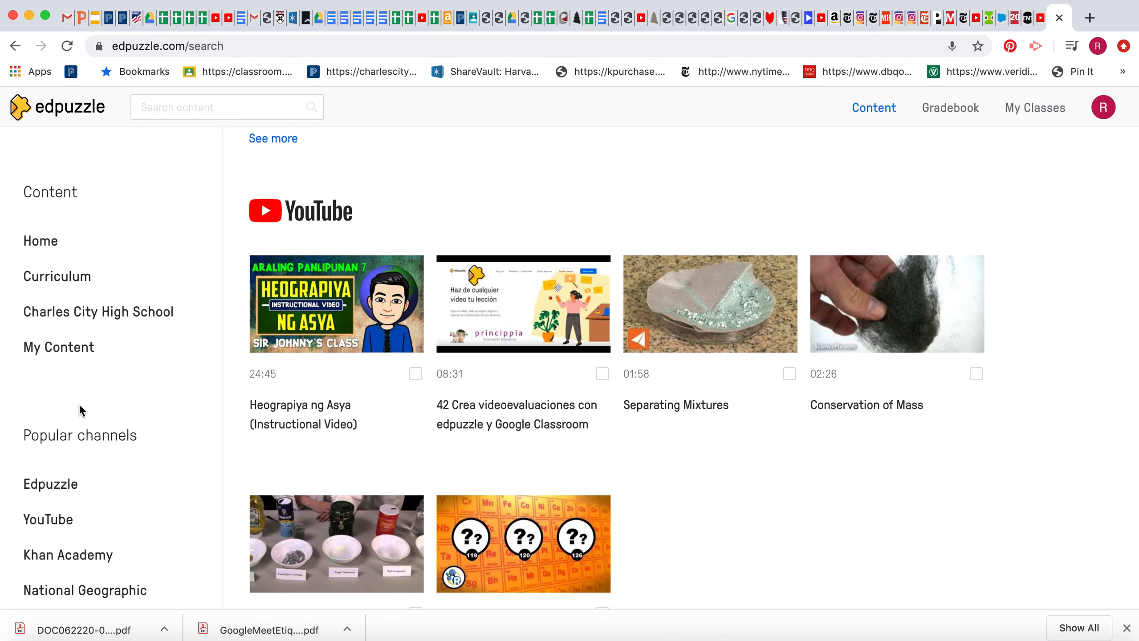
scroll(80, 406, down, 4)
scroll(78, 403, down, 1)
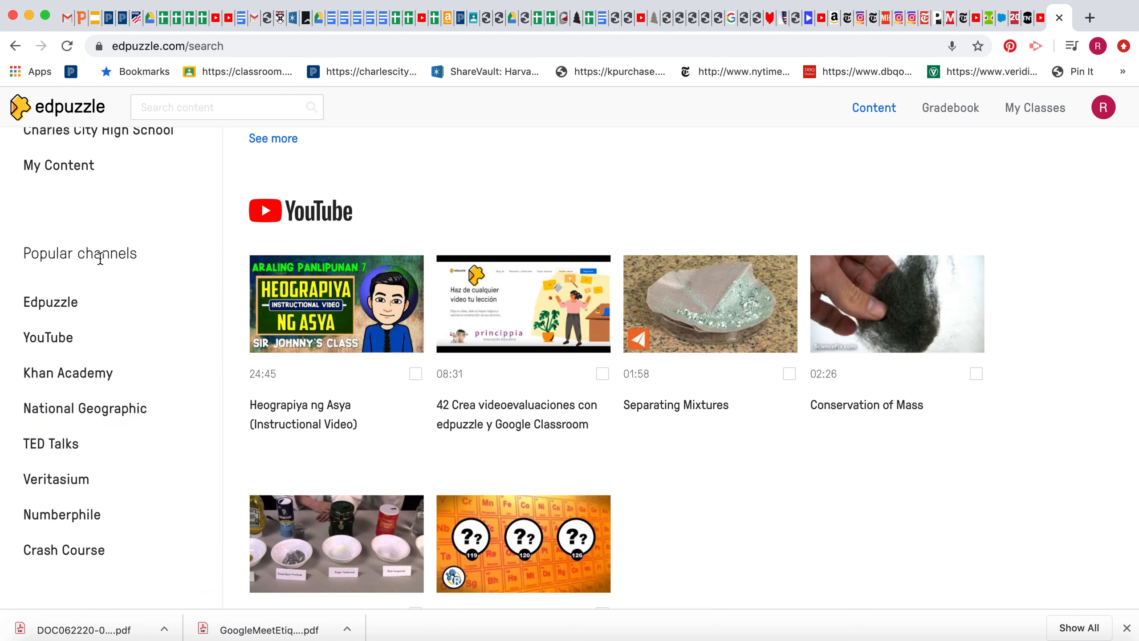
click(62, 339)
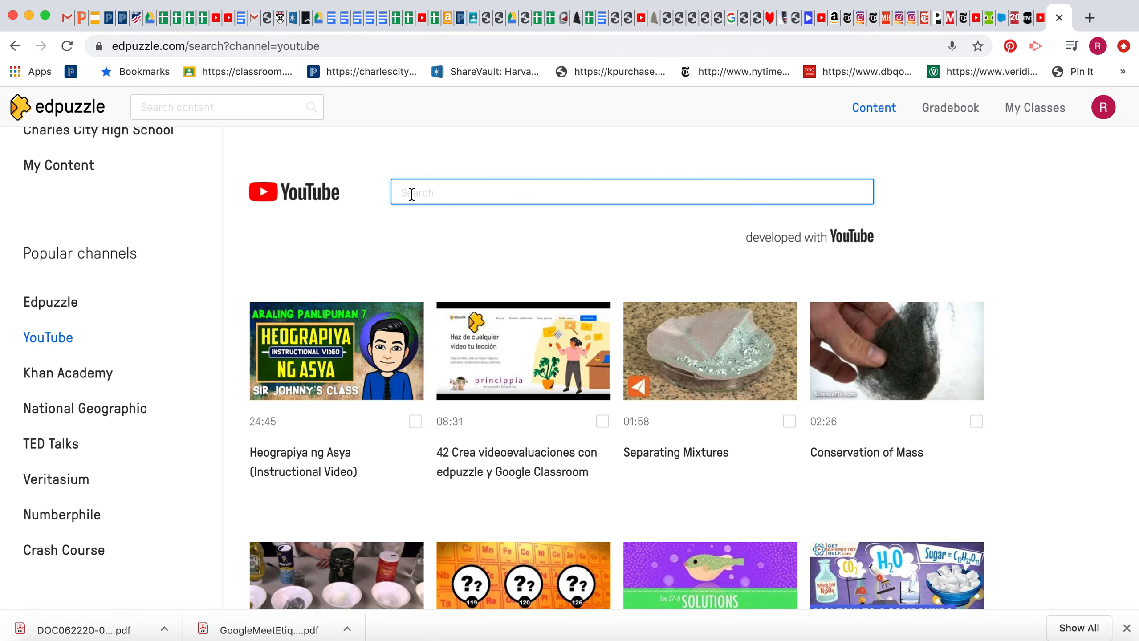
key(super+v)
key(Return)
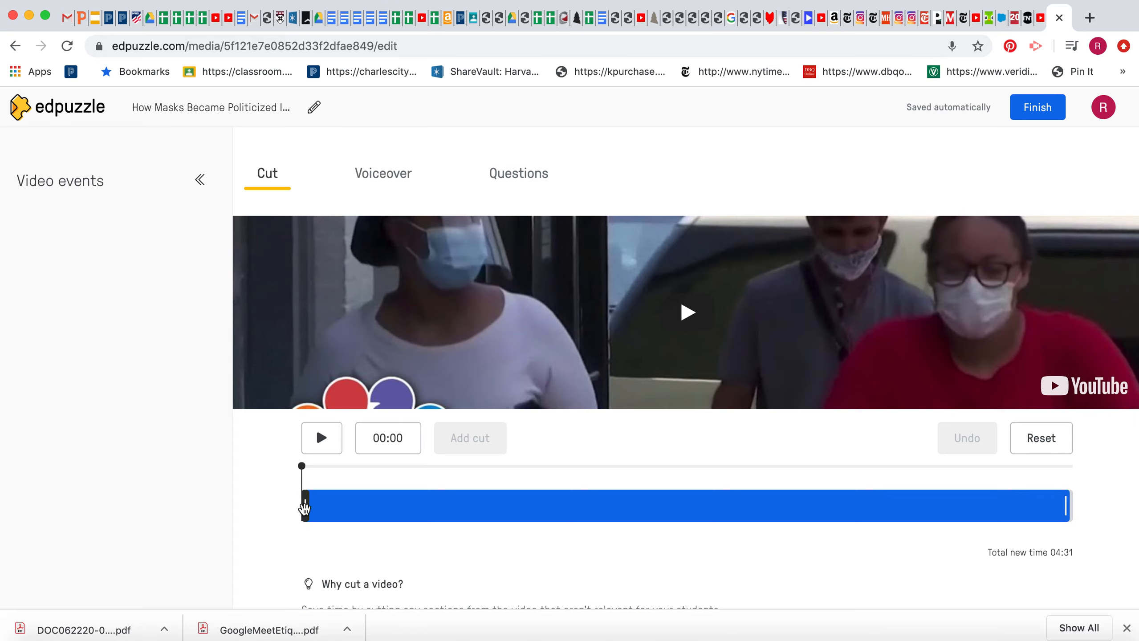
- Try trimming about 27 seconds off the start of the mask video, and undo that trim
click(325, 509)
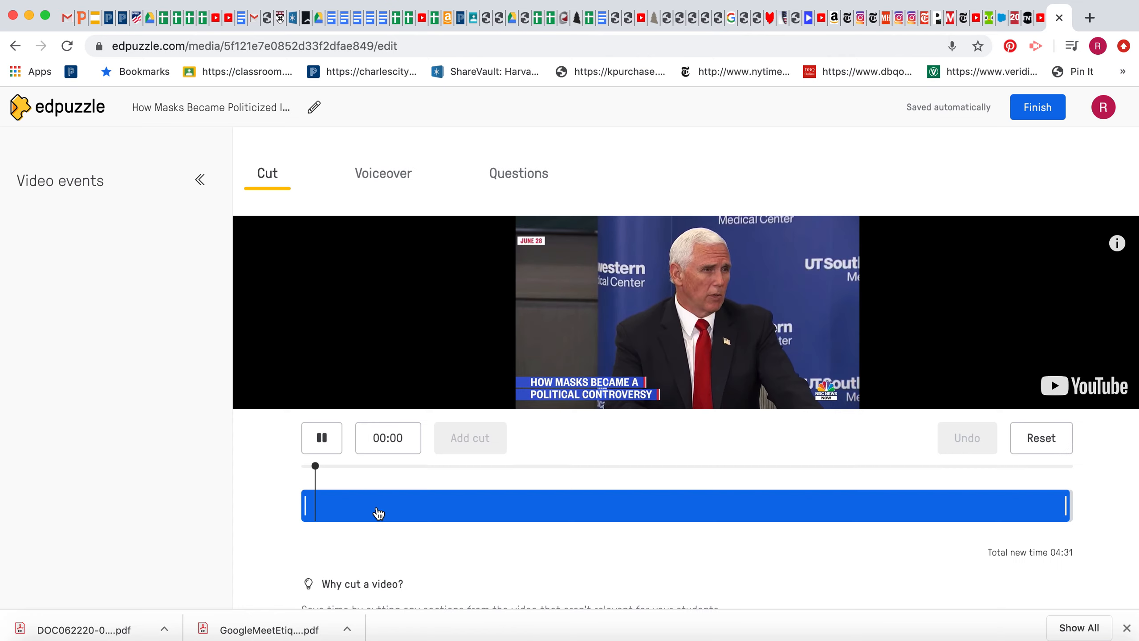
drag(305, 504, 379, 502)
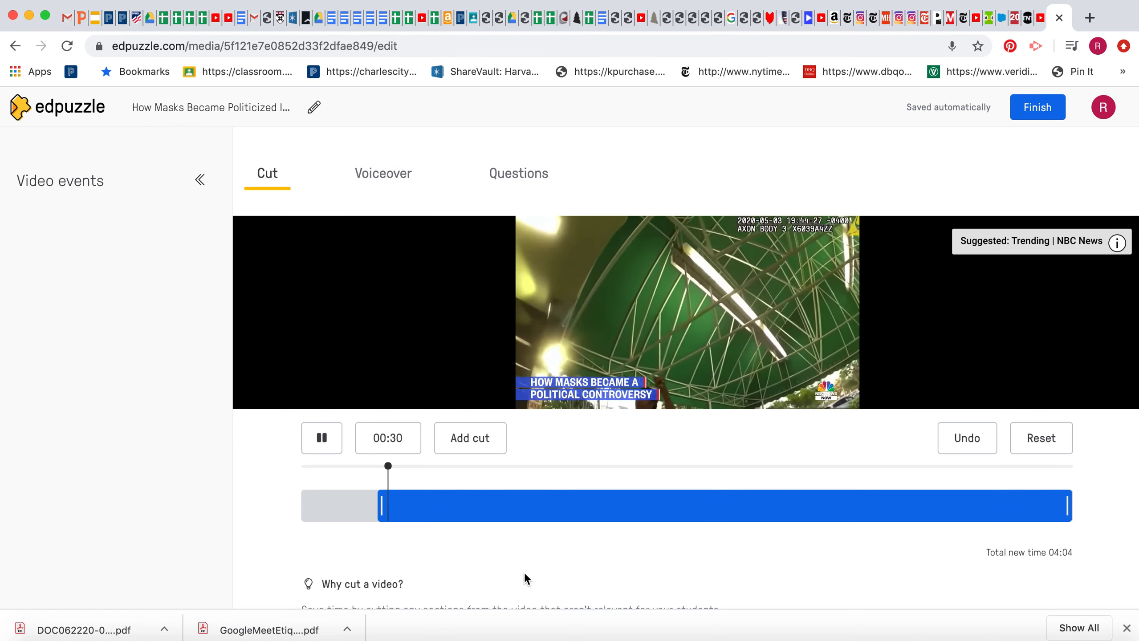
click(965, 446)
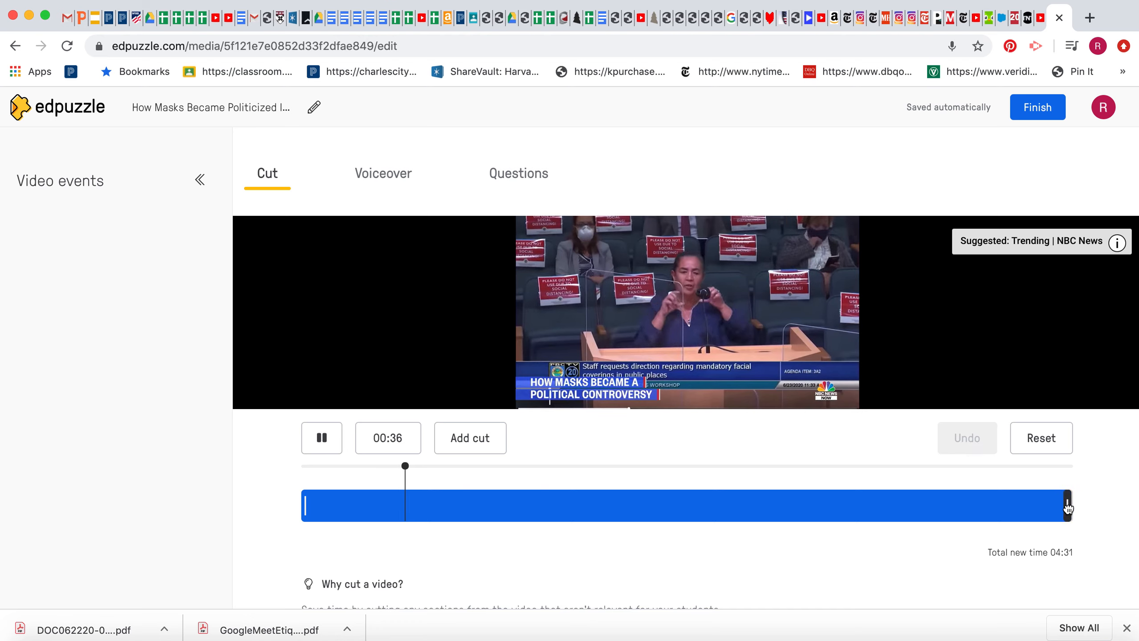
- Trim the closing section off the video so that it ends at 04:15
drag(1068, 508, 1025, 515)
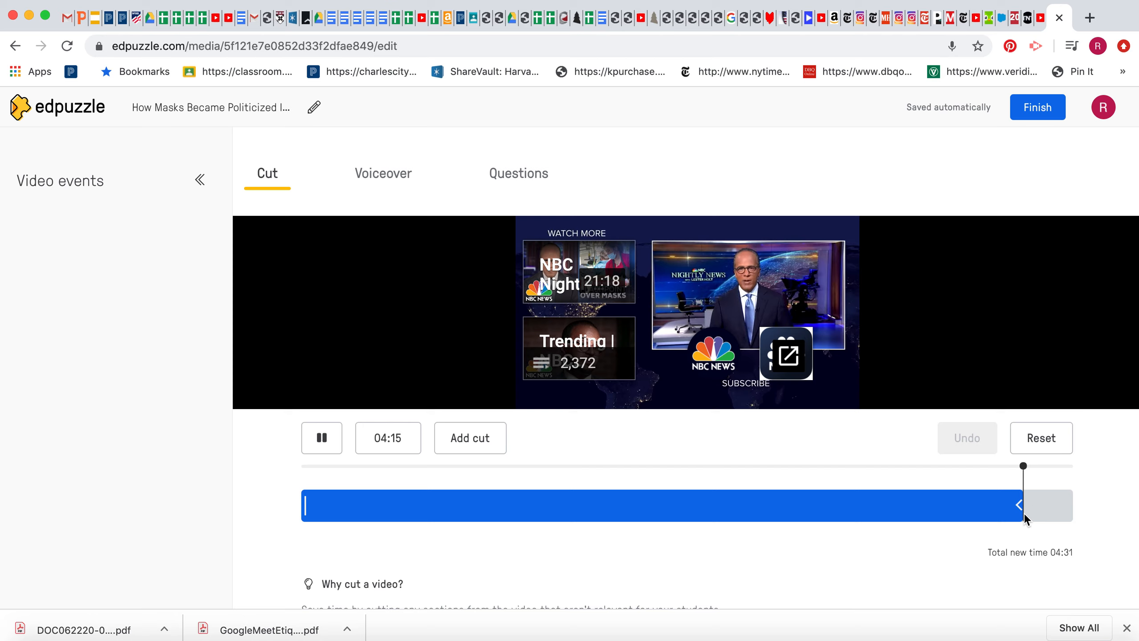
click(1024, 513)
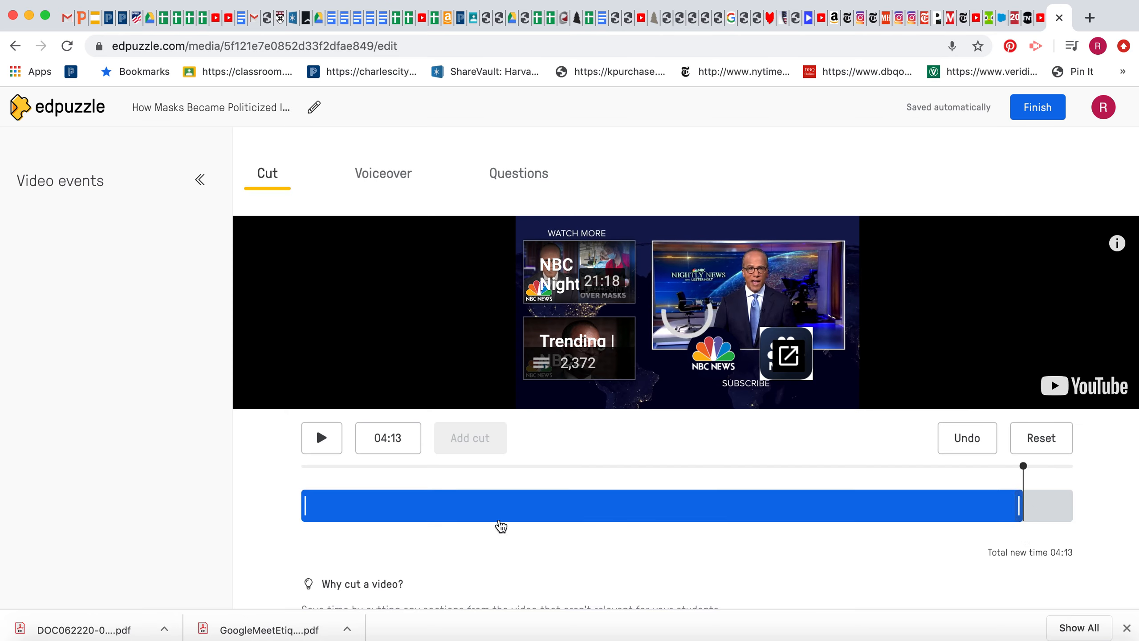
click(322, 440)
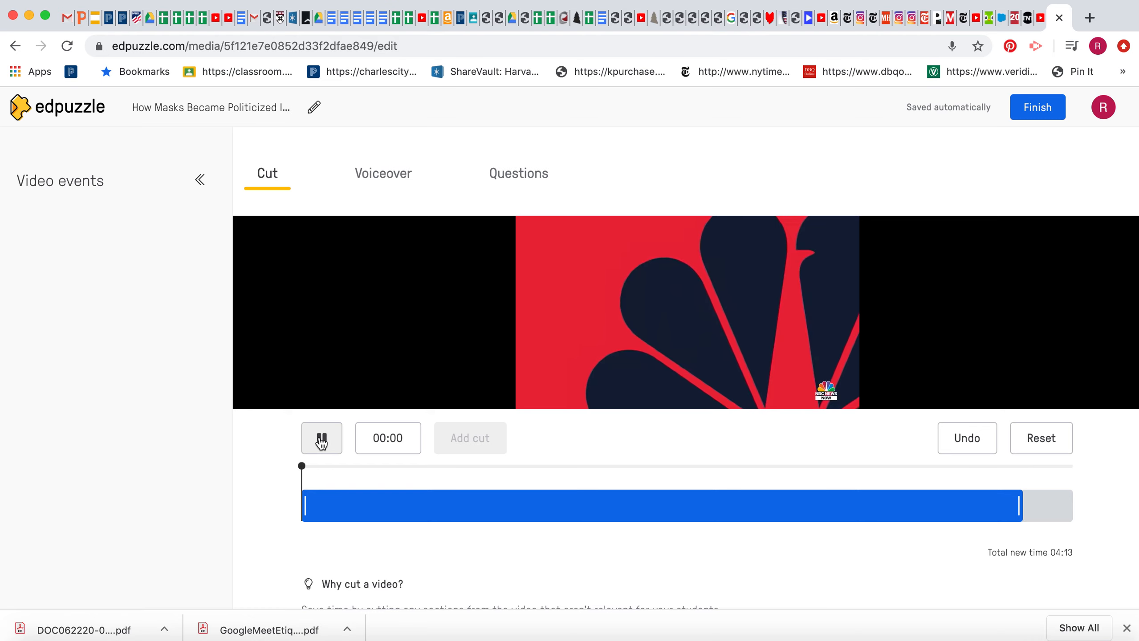
drag(306, 468, 1017, 469)
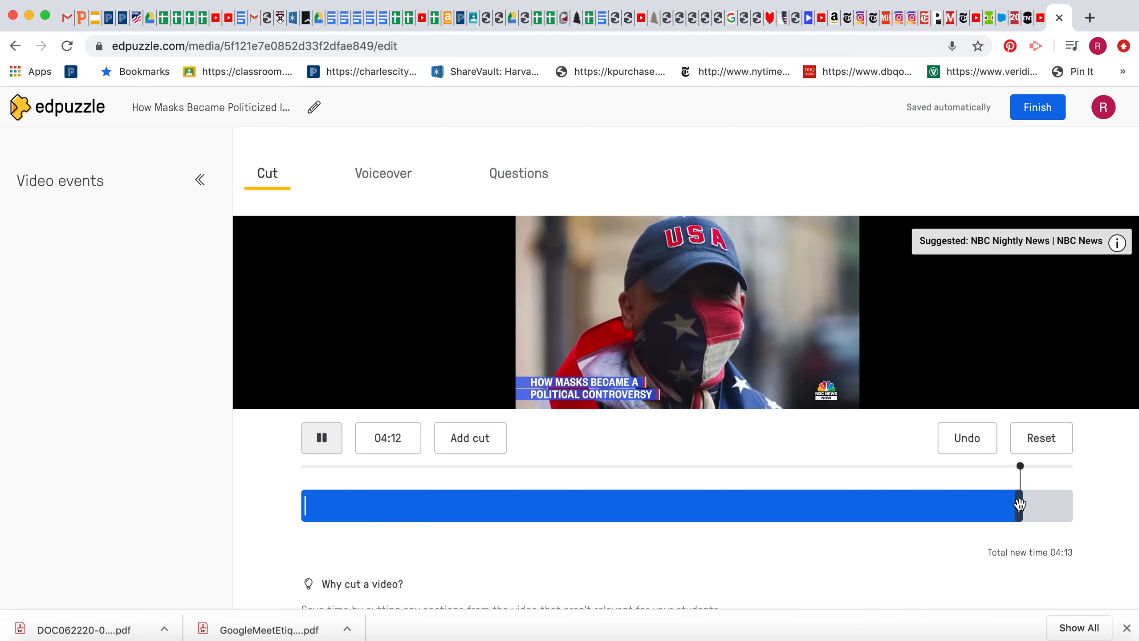
drag(1021, 503, 1026, 504)
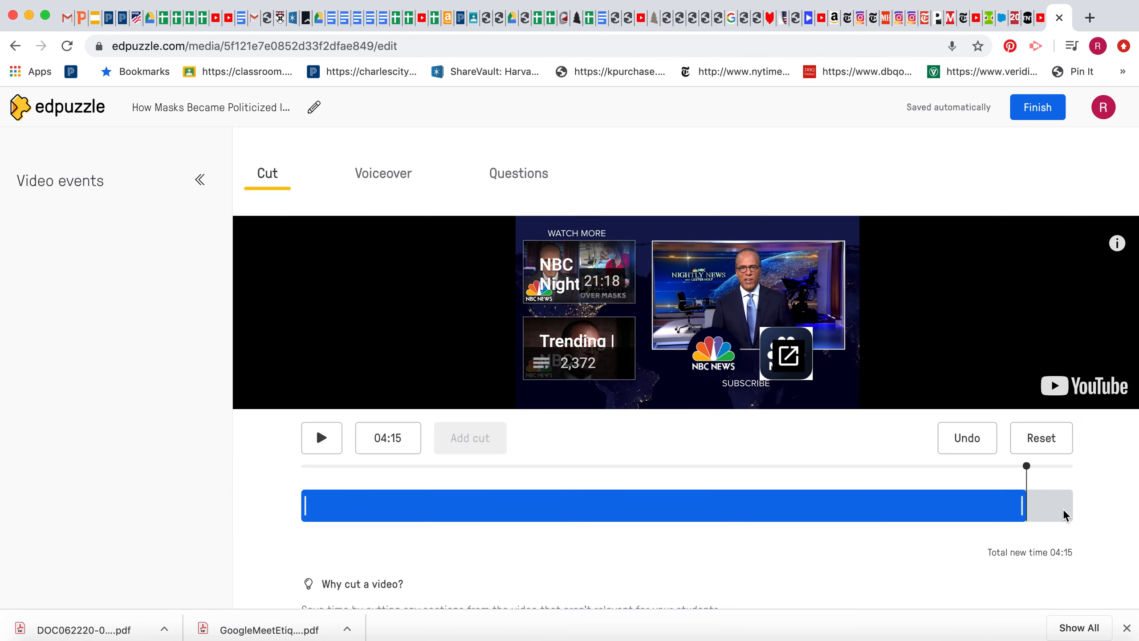
scroll(817, 532, down, 1)
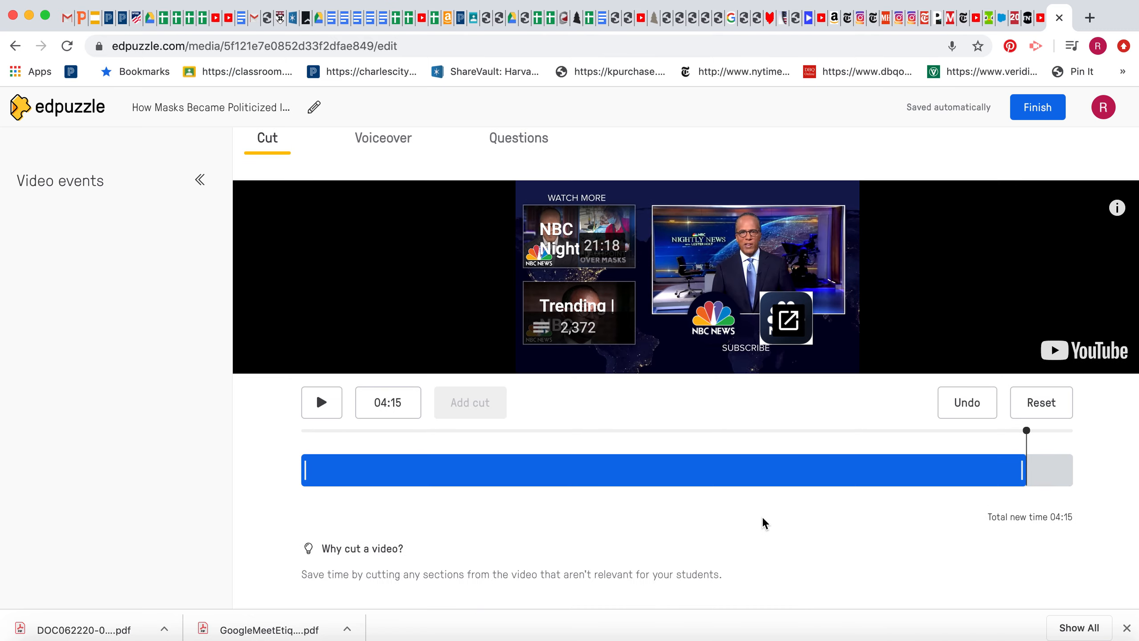
scroll(743, 515, up, 1)
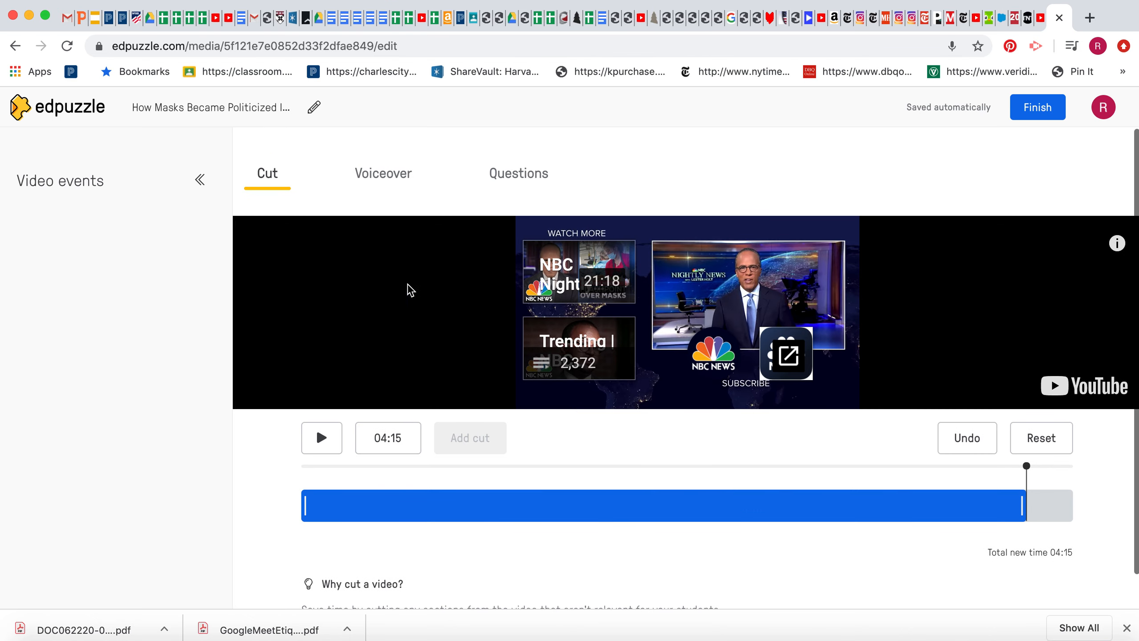
- Go past the voiceover section to the question and note editor, and return the video to 00:00
click(397, 179)
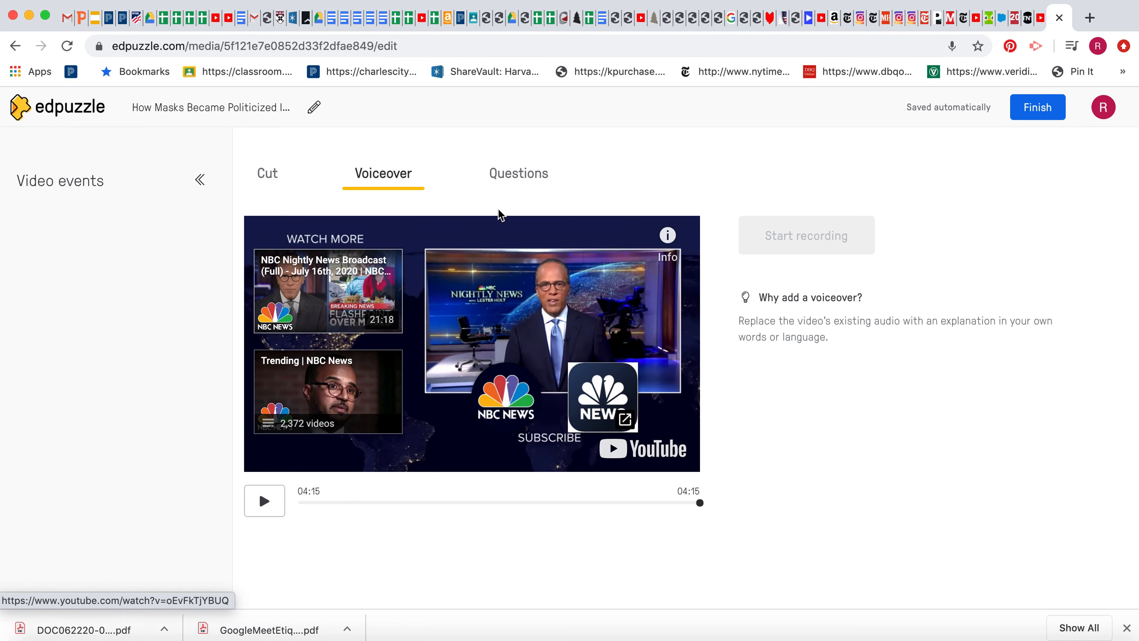
click(522, 179)
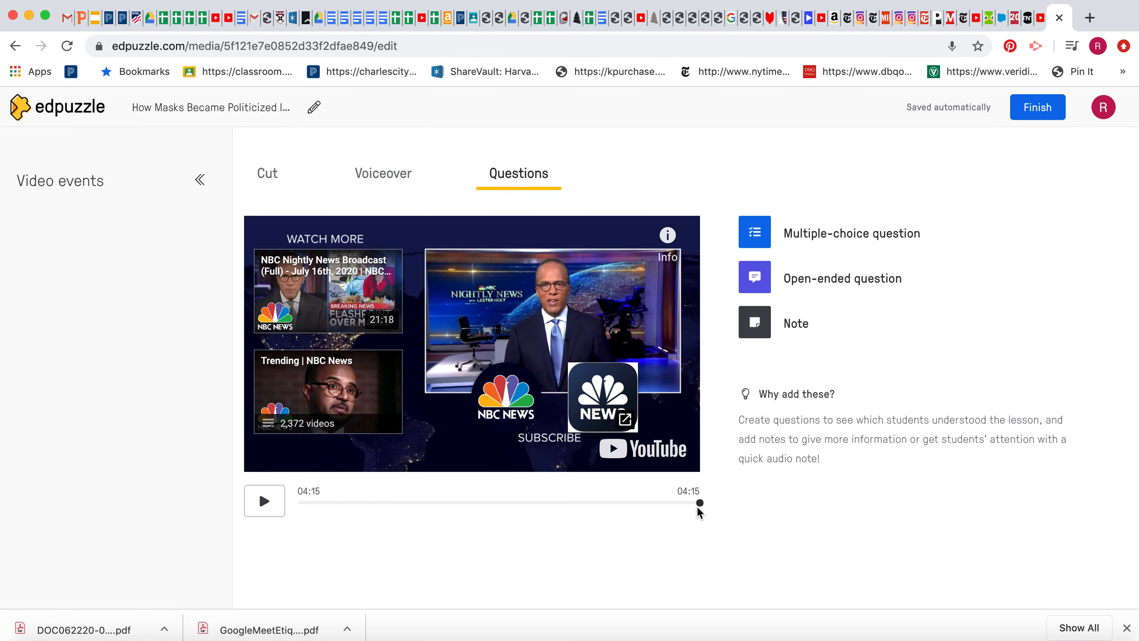
click(265, 500)
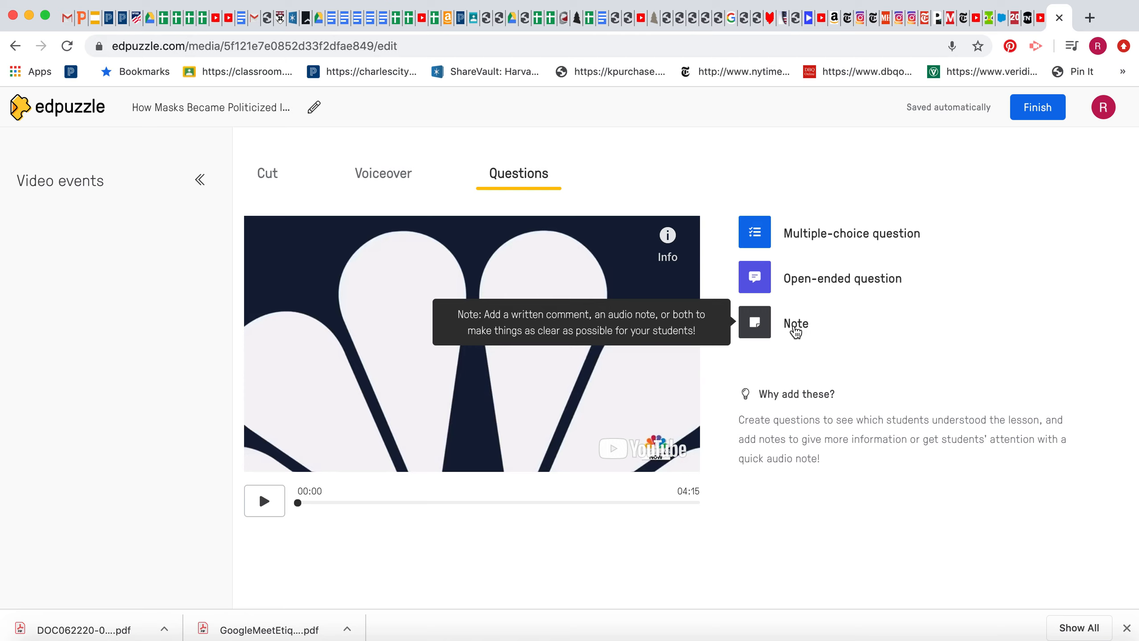
- Add a note at 00:00: "Should Americans be wearing mask? As you watch this video, think about your family and Charles City, should we be wearing masks more?"
click(796, 331)
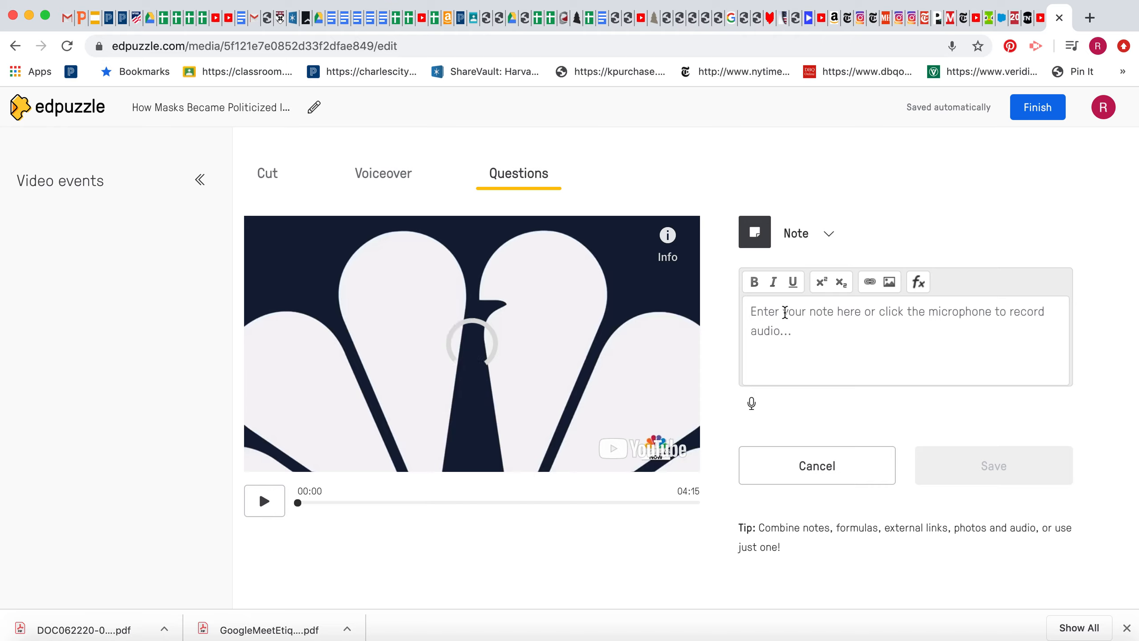
text(Shoul)
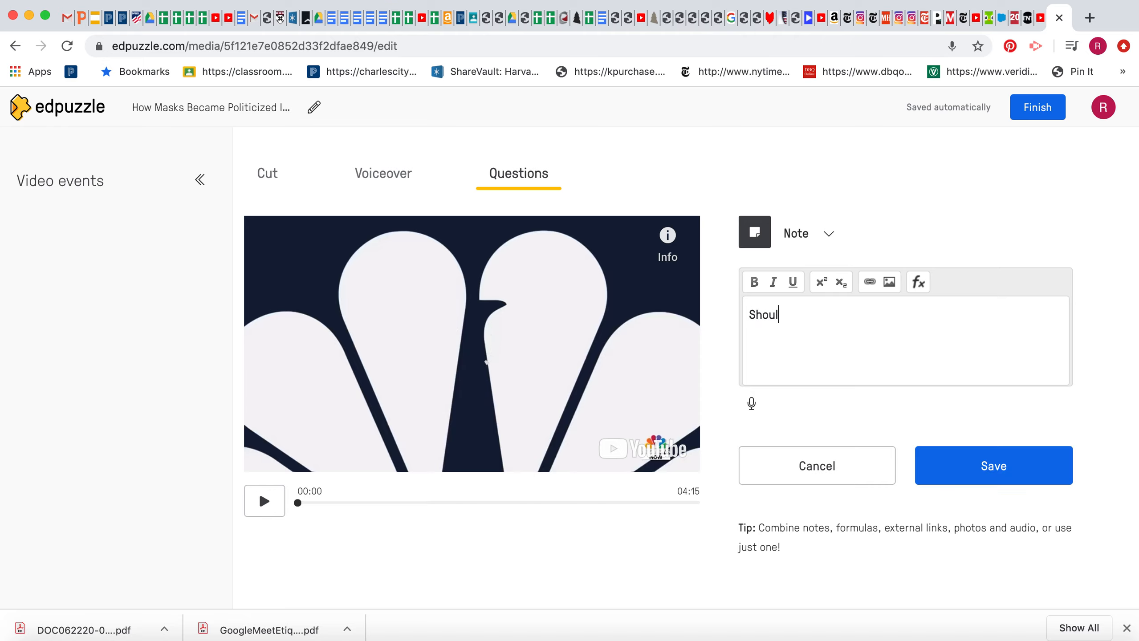
text(d Americans be wearing mask)
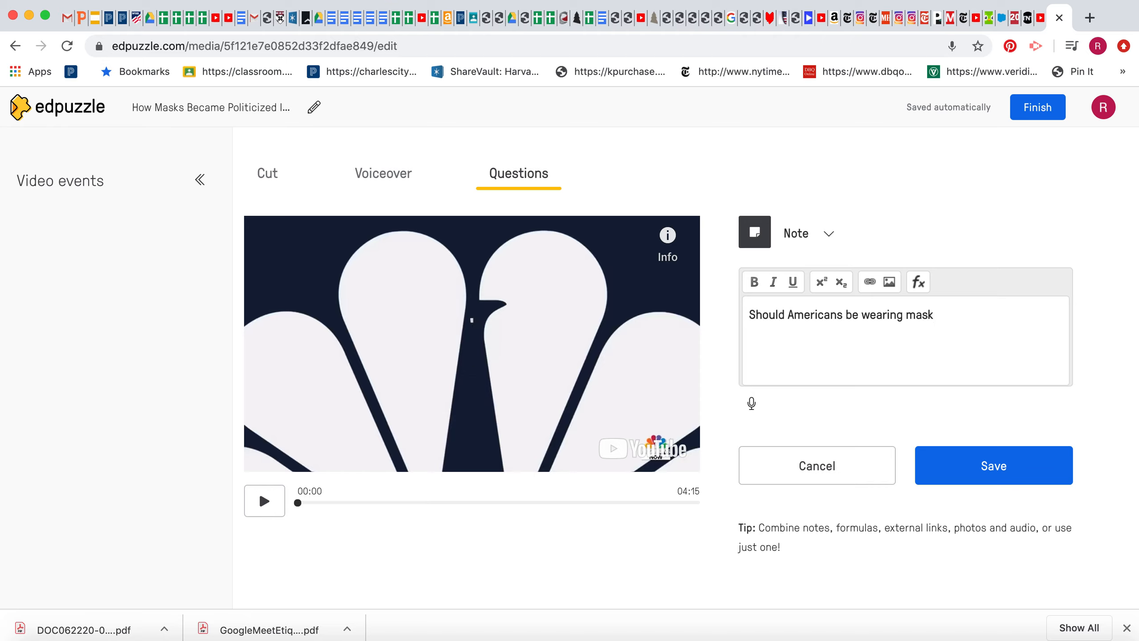
text(? As you watch this video, th)
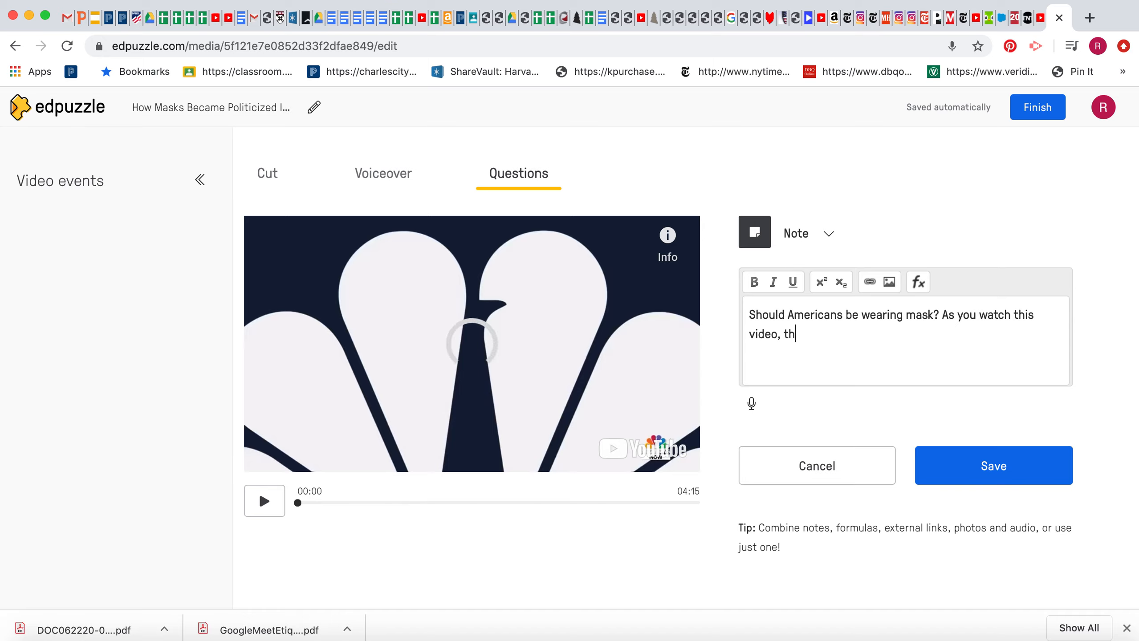
text(ink about)
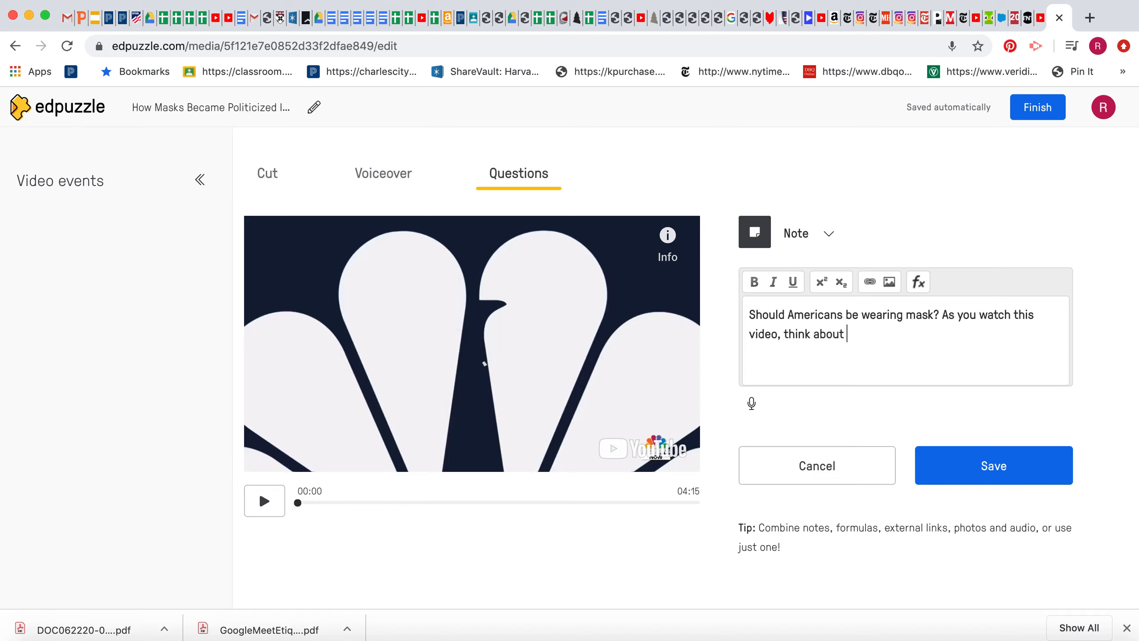
text( your fam)
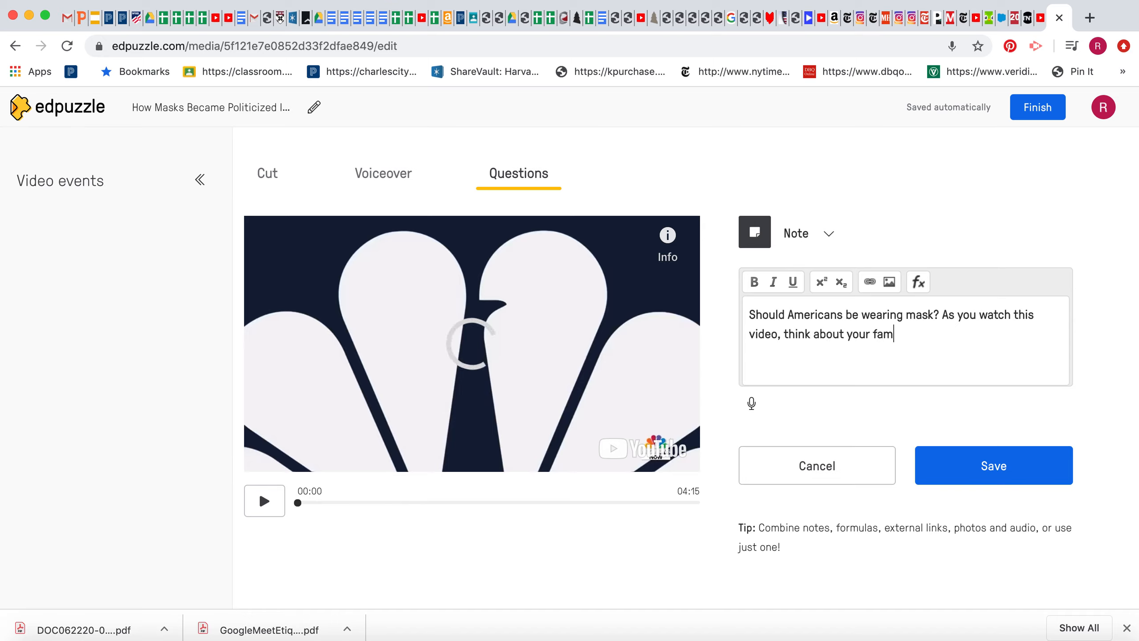
text(ily and Charles City, should)
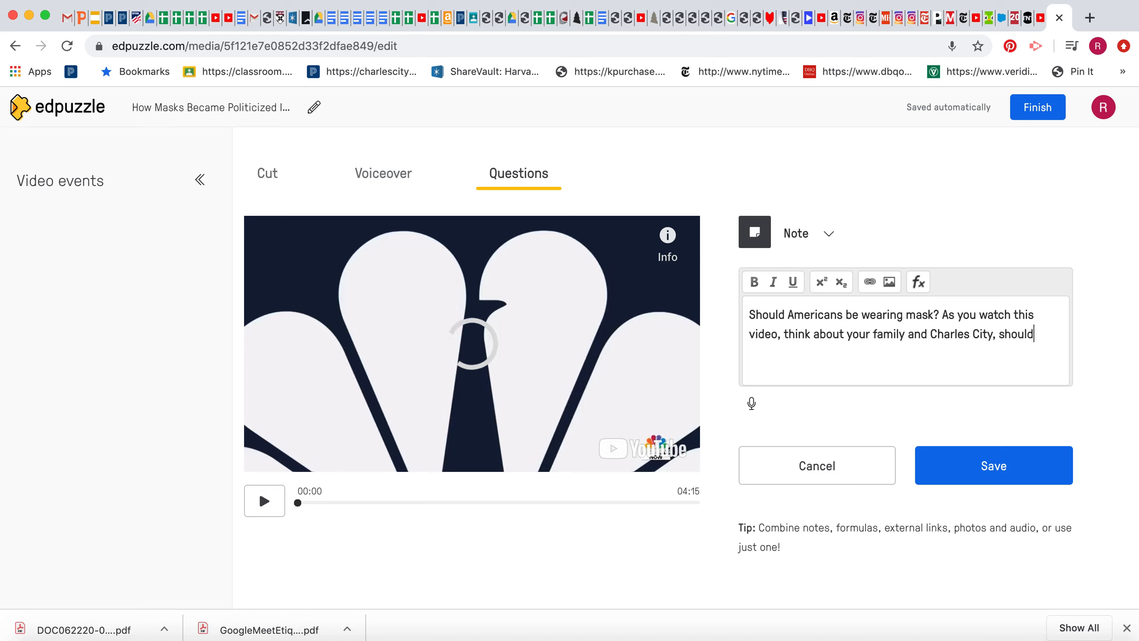
text(e w)
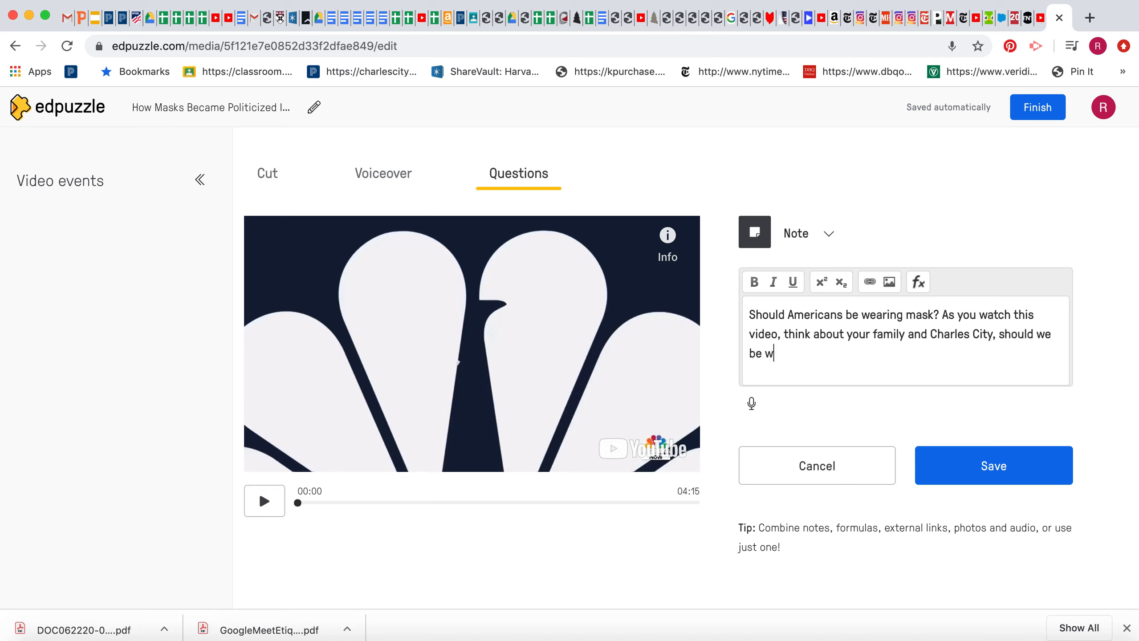
text(earing mask)
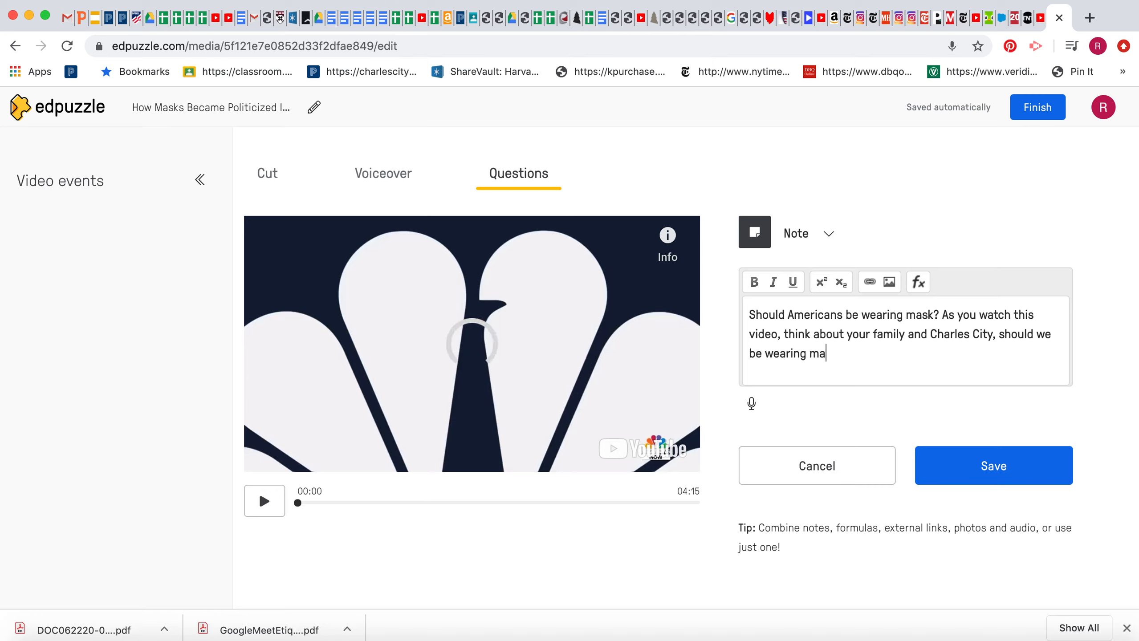
text(s more?)
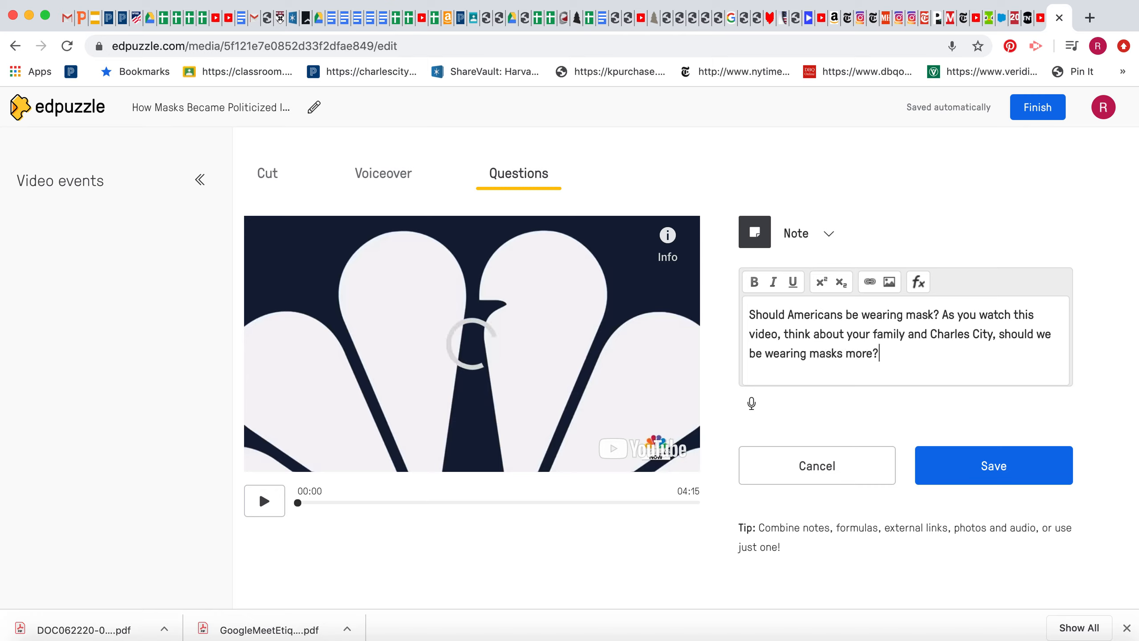
click(1027, 469)
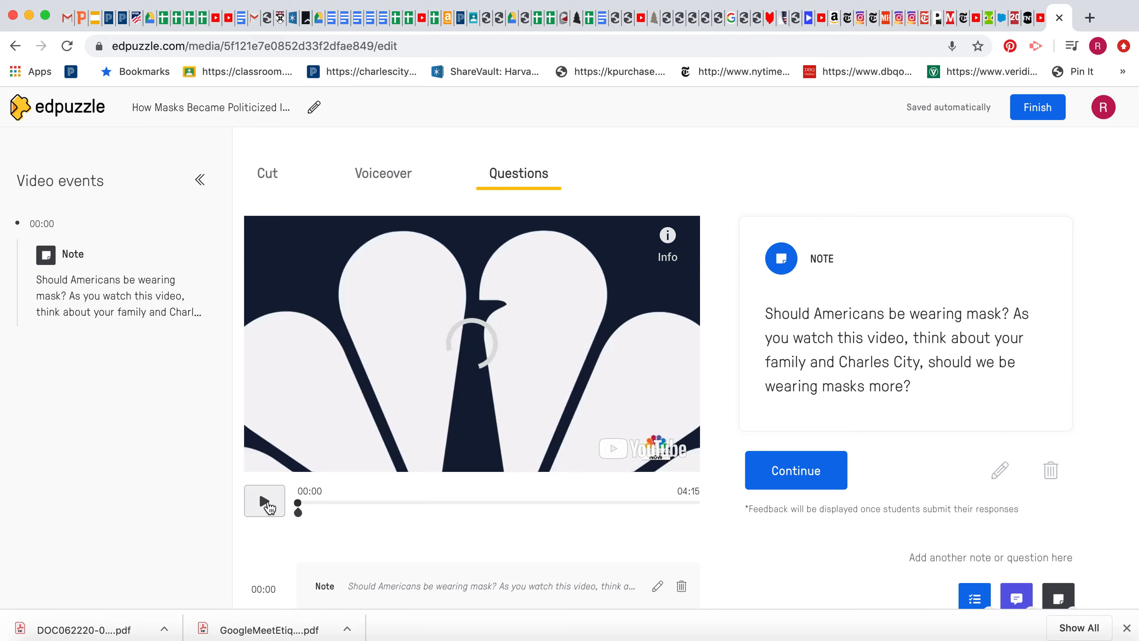
- Continue playback past the opening note, skip ahead in the video, and pause it at 00:40
click(791, 471)
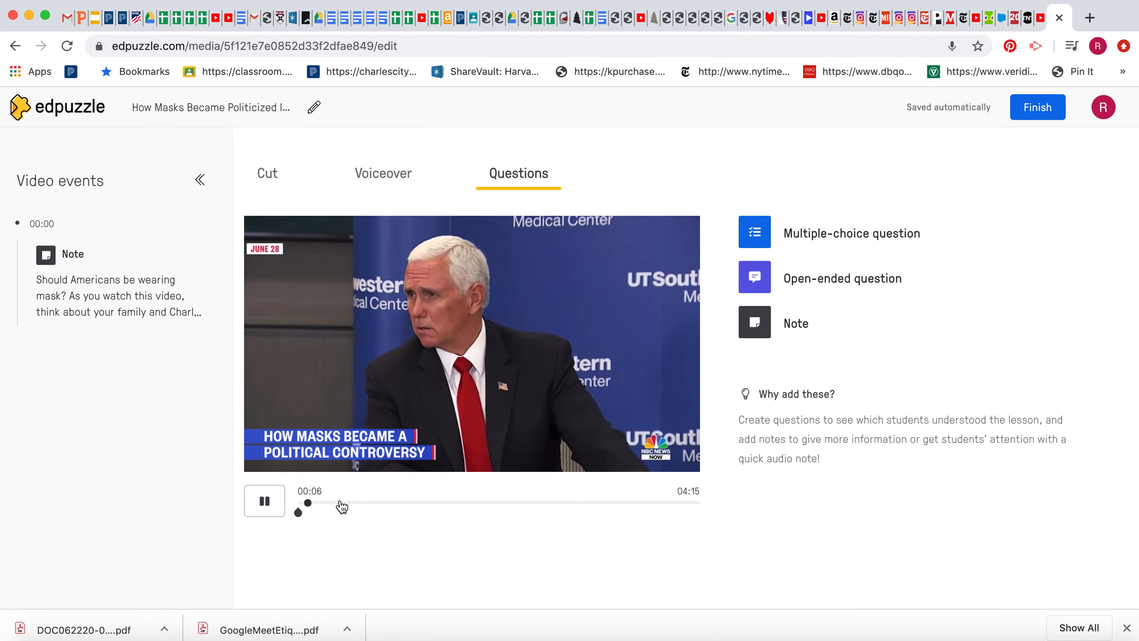
click(338, 503)
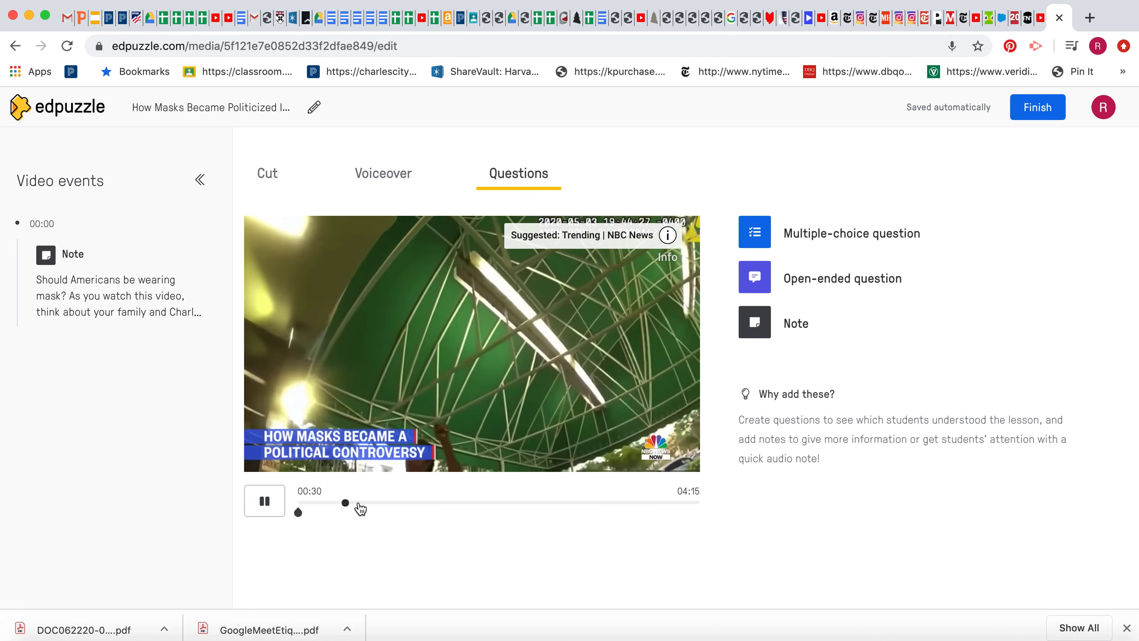
click(358, 504)
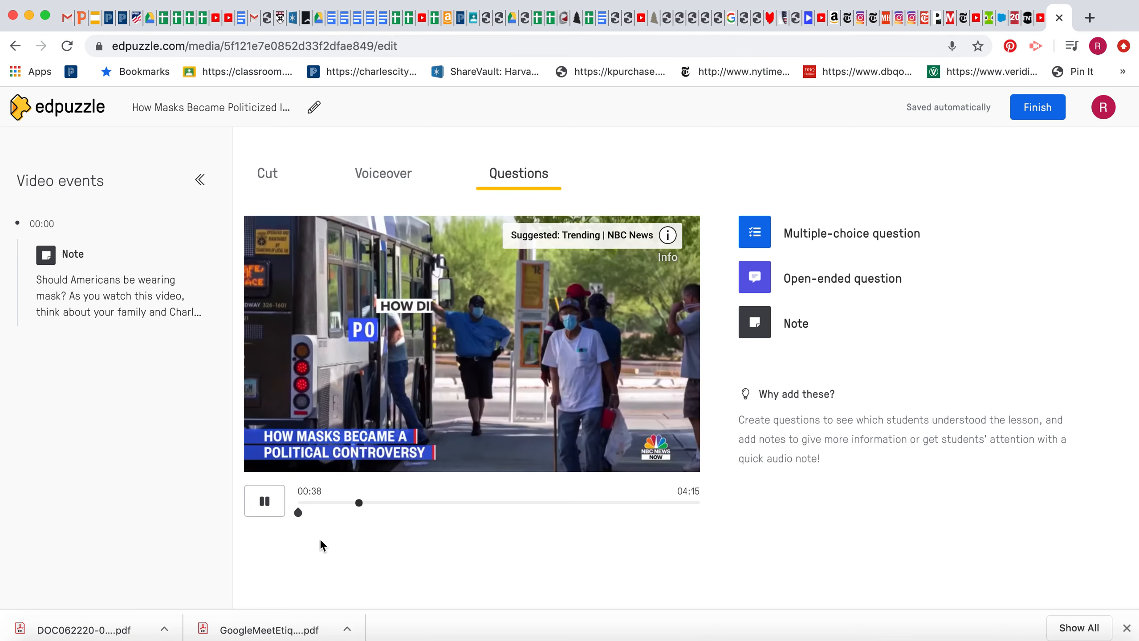
click(264, 503)
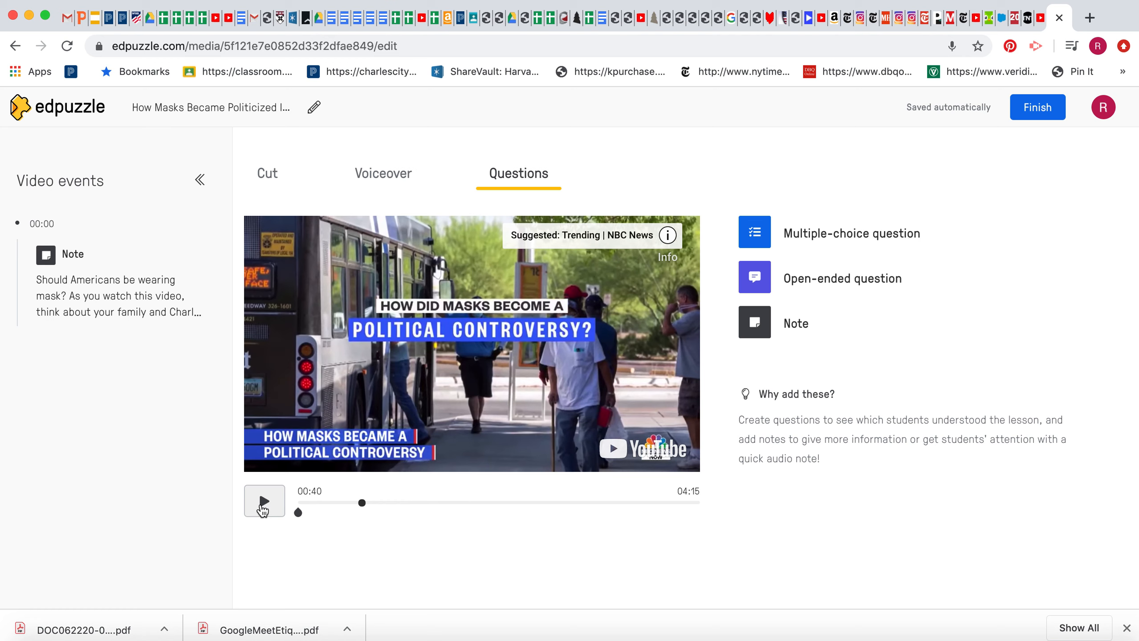
- Add an open-ended question at 00:40: "Have you seen anyone talked to about wearing a mask? If yes, describe the situation."
click(859, 284)
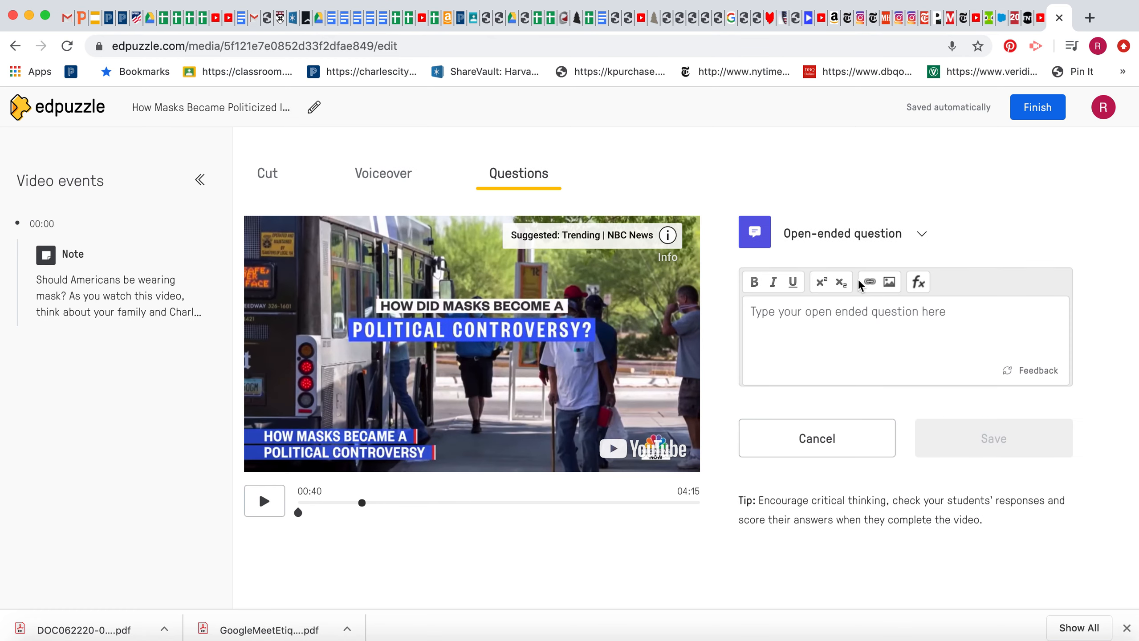
click(779, 315)
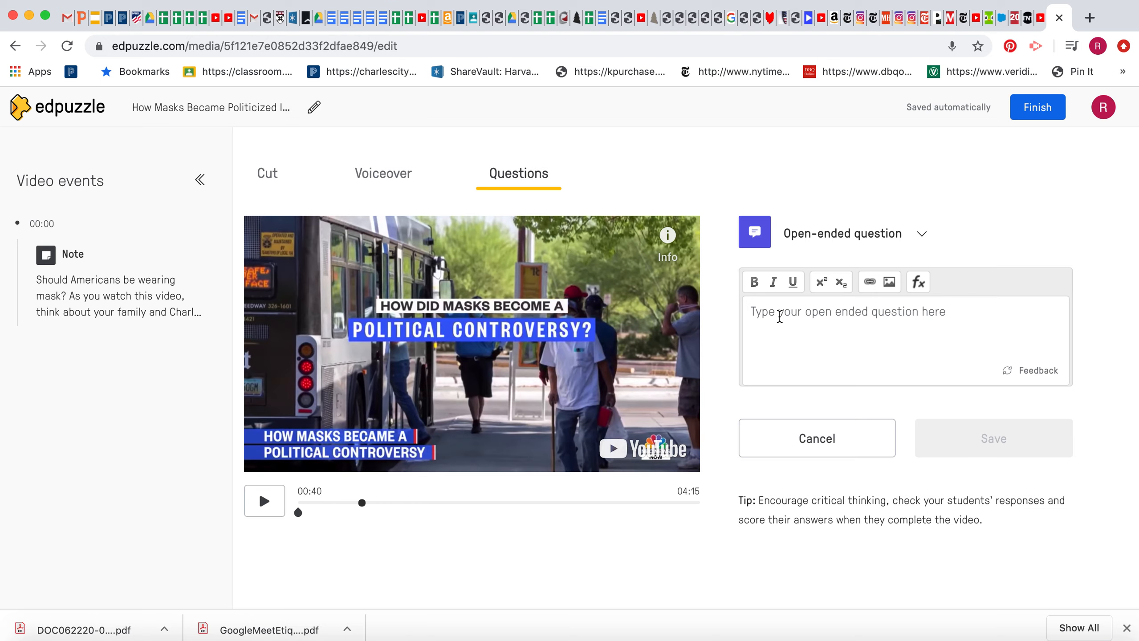
text(Have you seen anyone att)
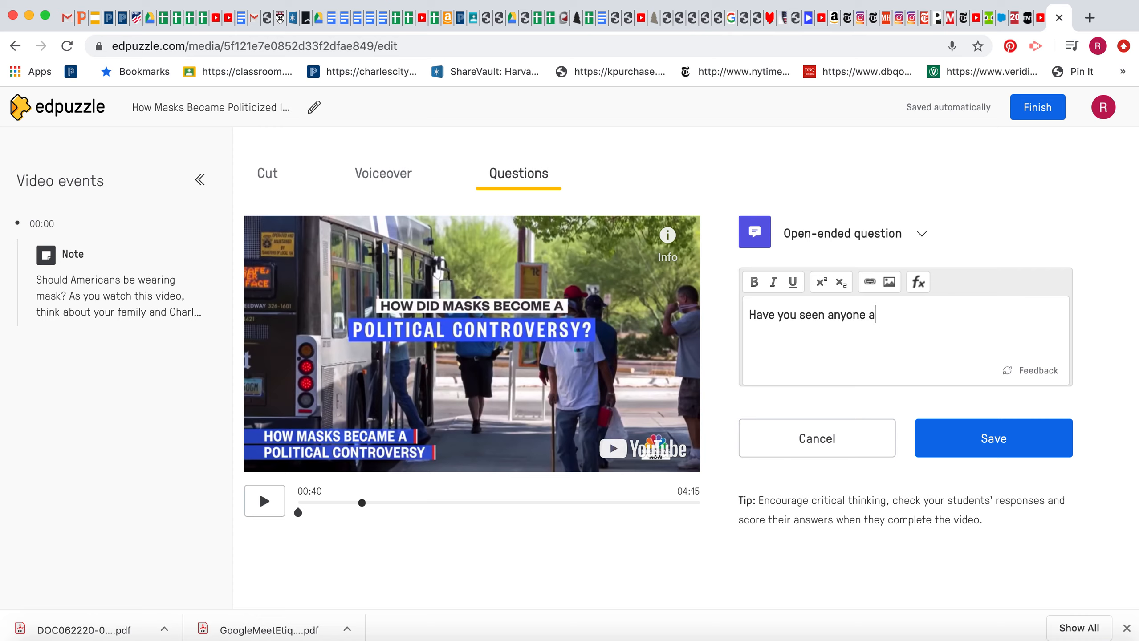
key(BackSpace)
text(talked to about wearing a mask)
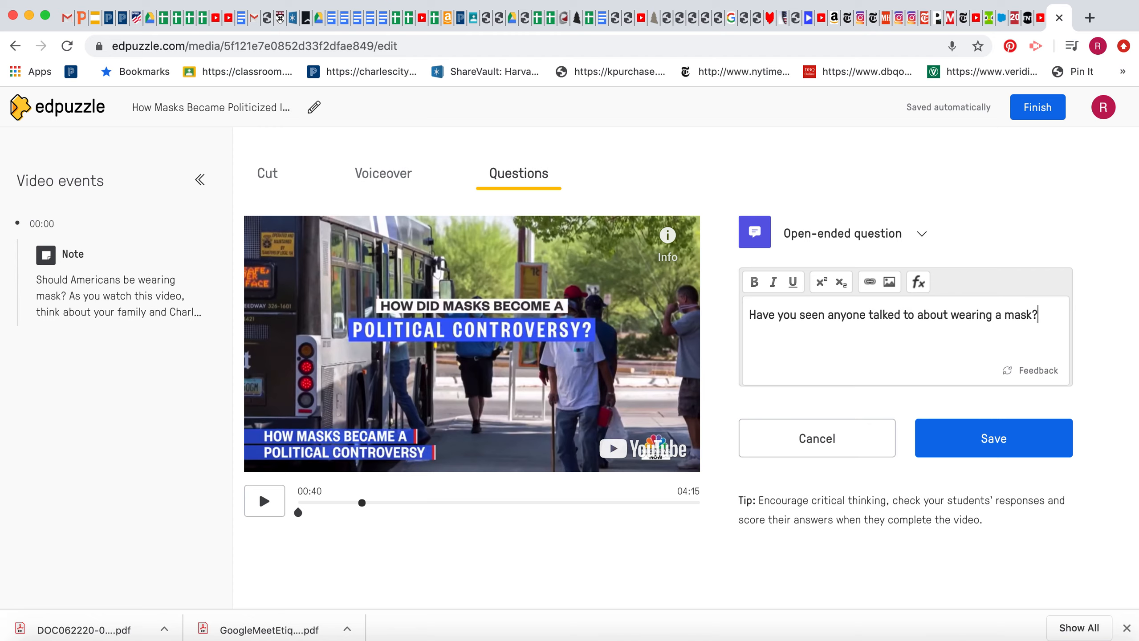
text(? If yes, describe the situation.)
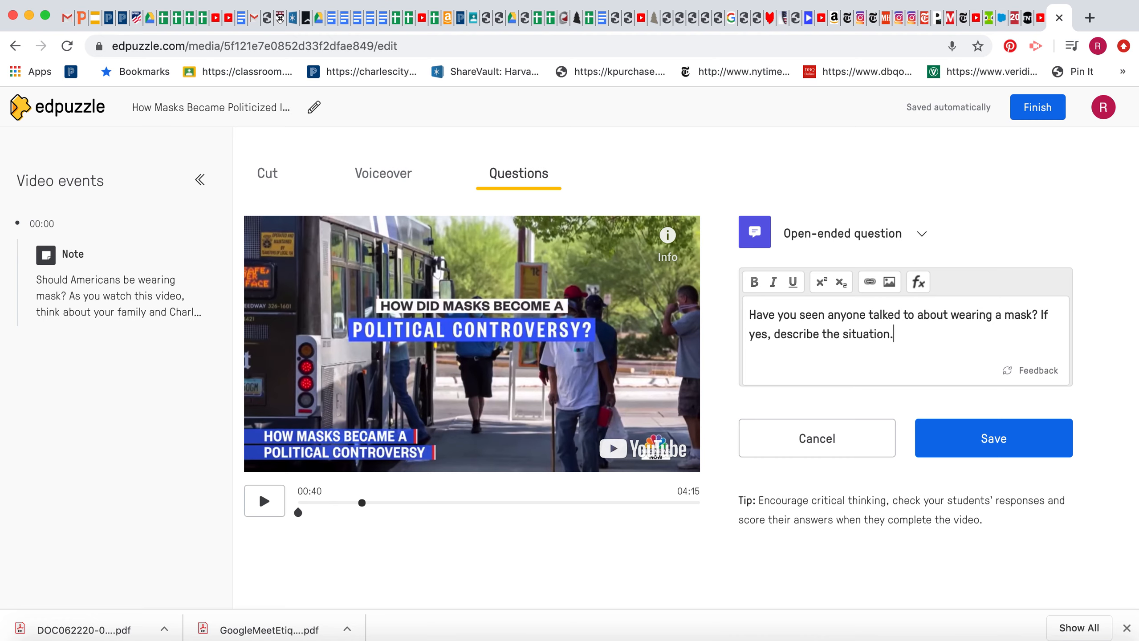
click(1005, 438)
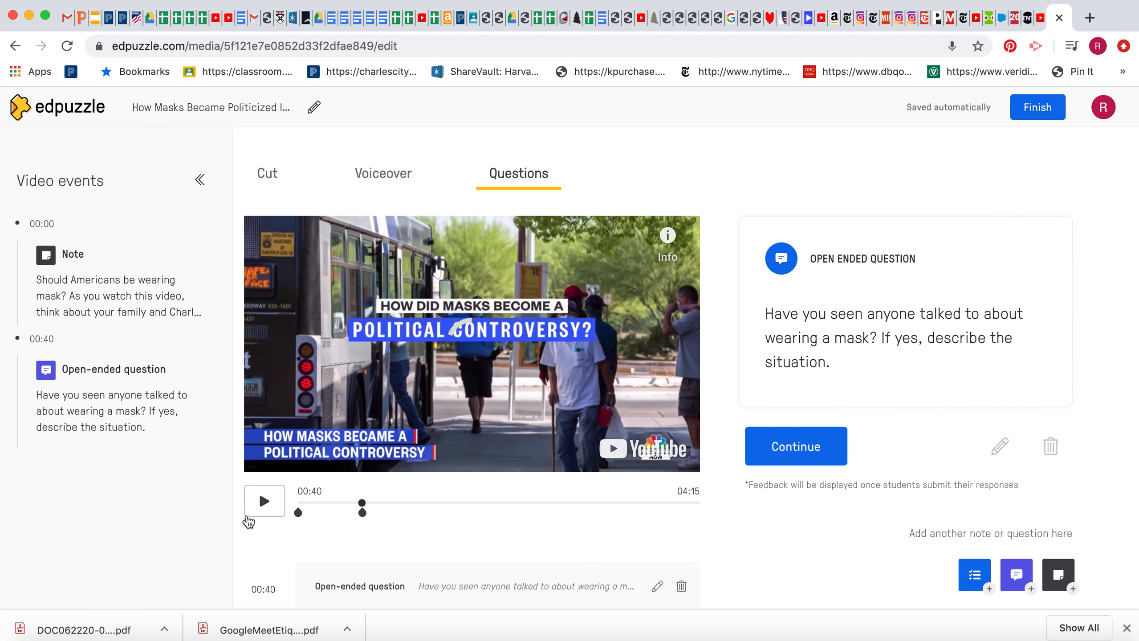
- Resume playback after the 00:40 question and skip ahead to about 01:50 in the video
click(265, 500)
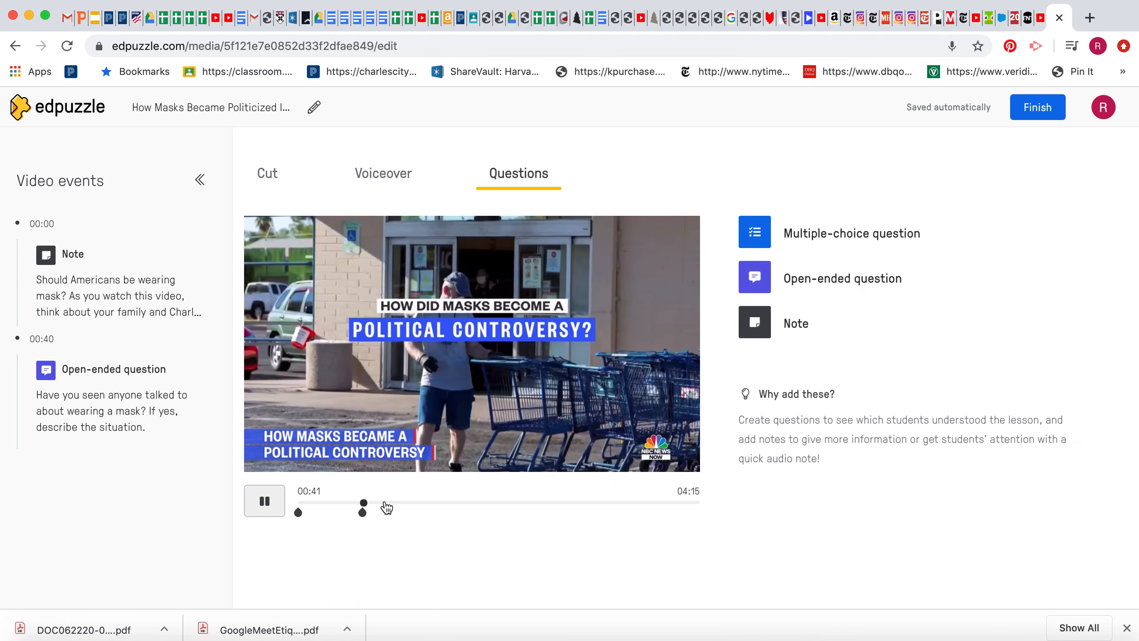
click(440, 504)
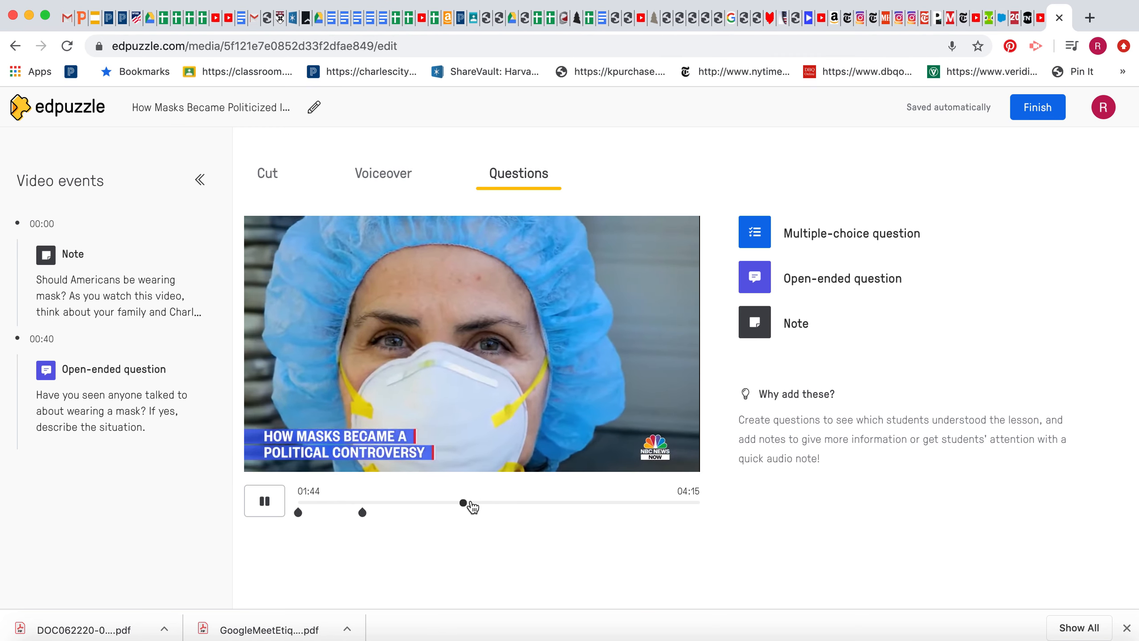
click(470, 502)
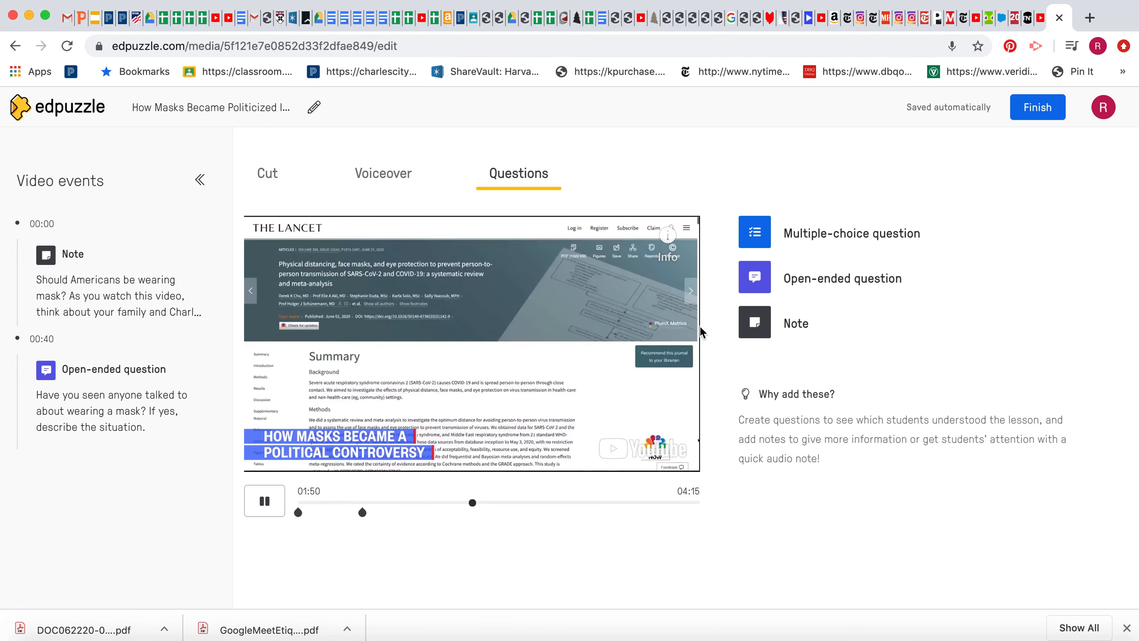
- Add an open-ended question at 01:52: "Describe the confusion about wearing masks. And do you buy the government's explanation, why or why not?"
click(754, 277)
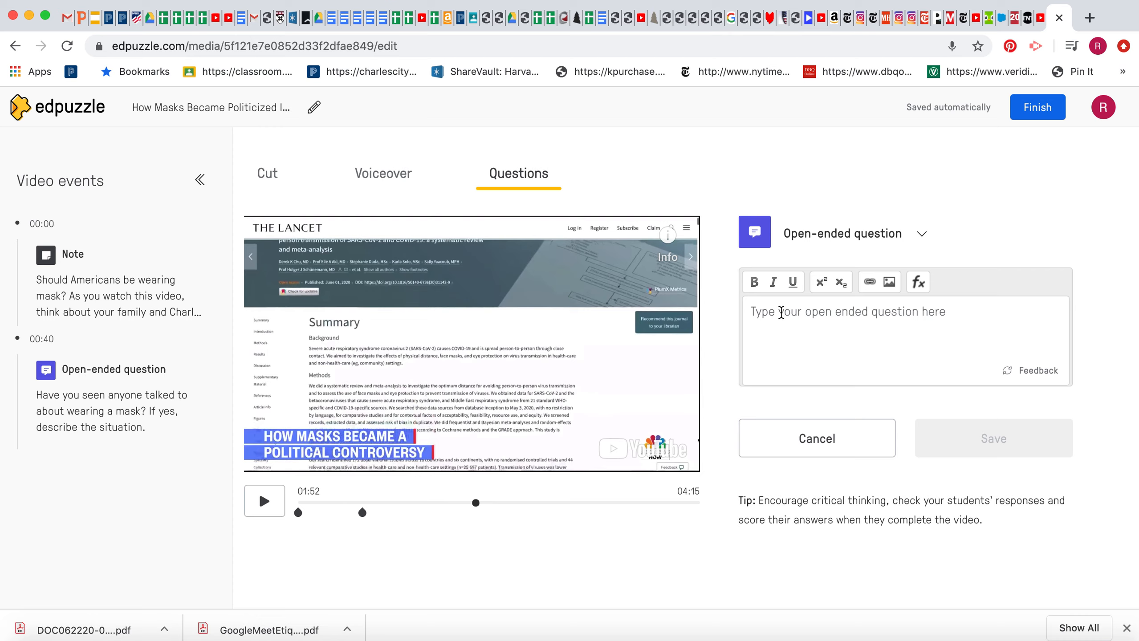
click(781, 312)
text(De)
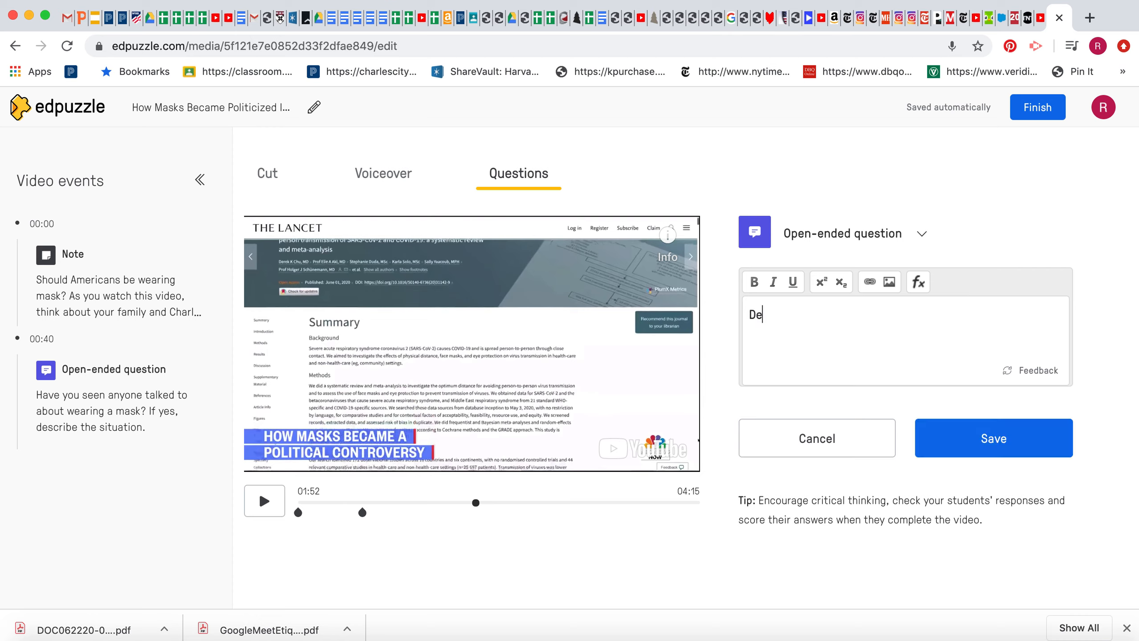
text(scribe the confusio)
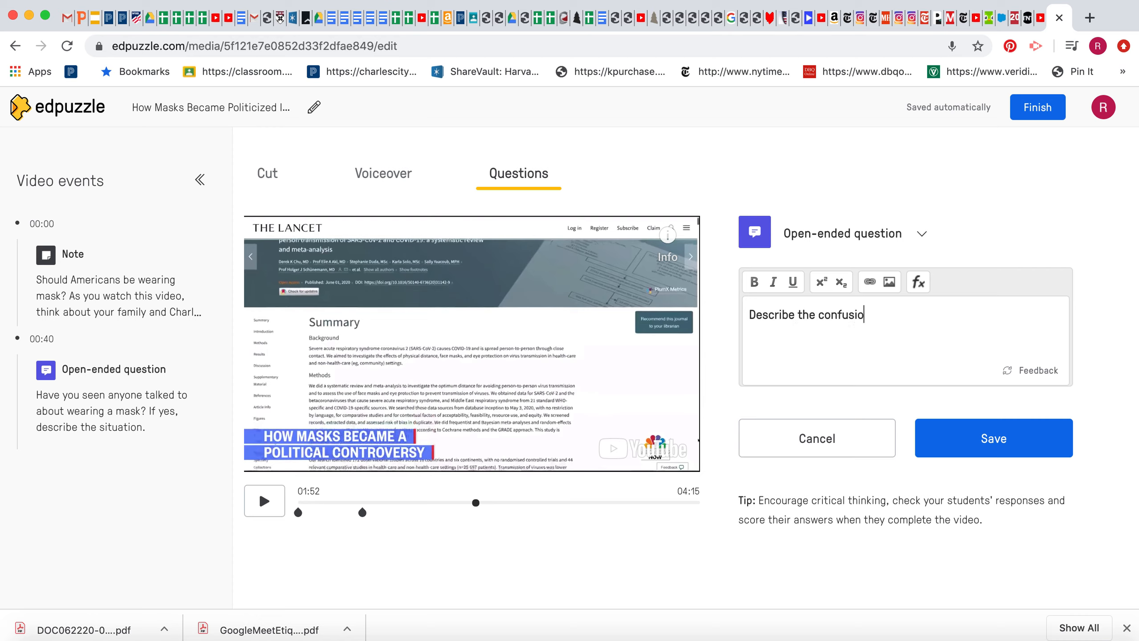
text(n about wearing masks. And do)
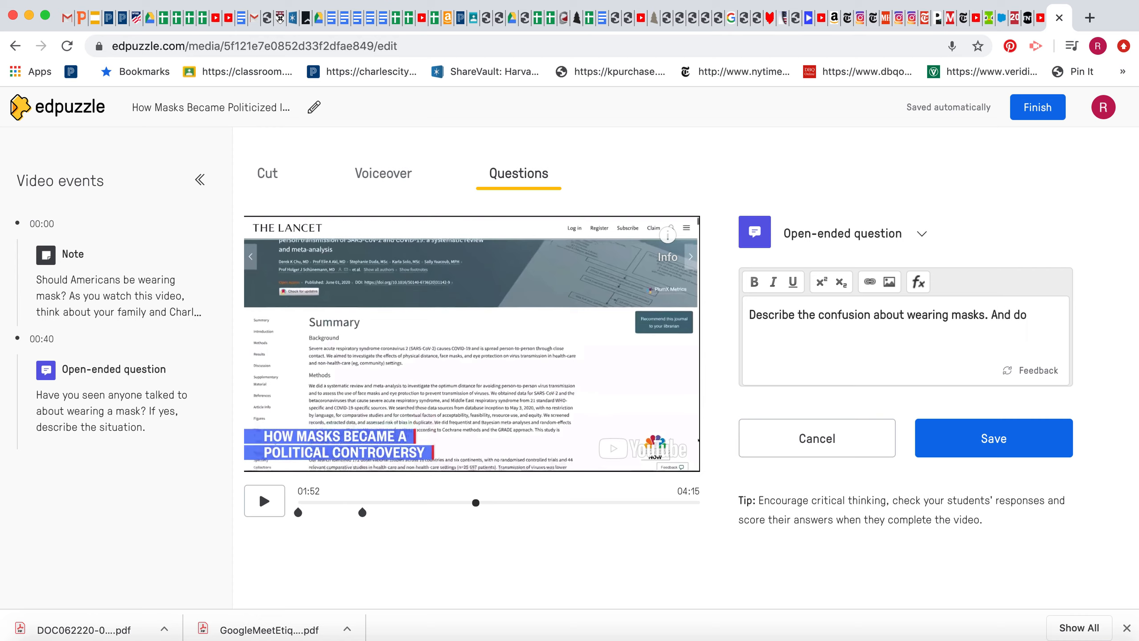
text(buy the government)
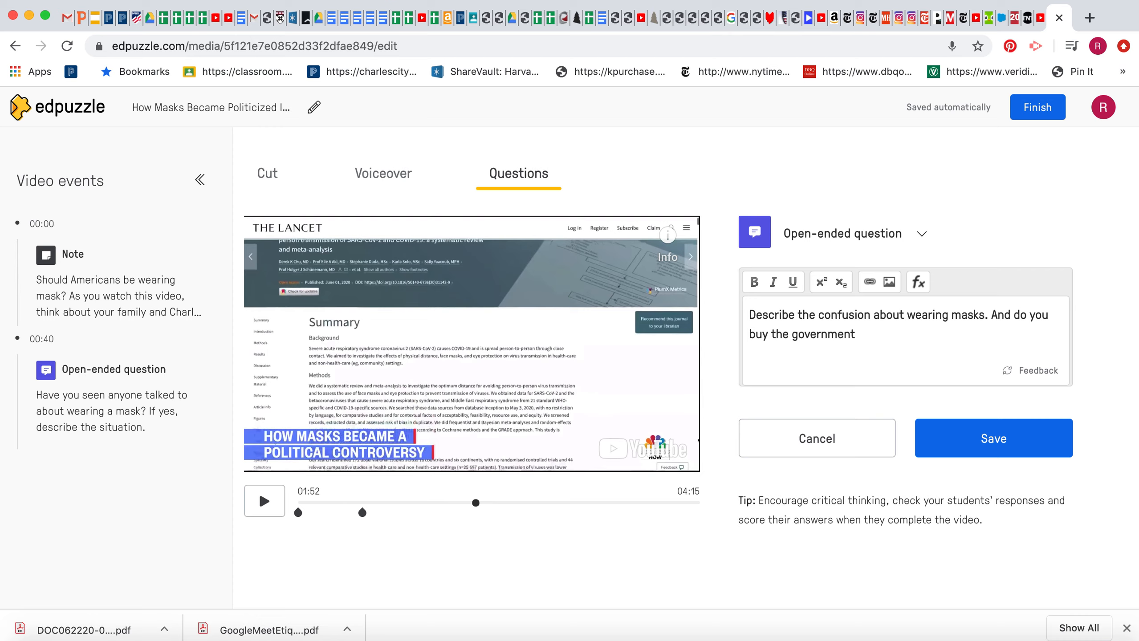
text('s explanation, why or why not)
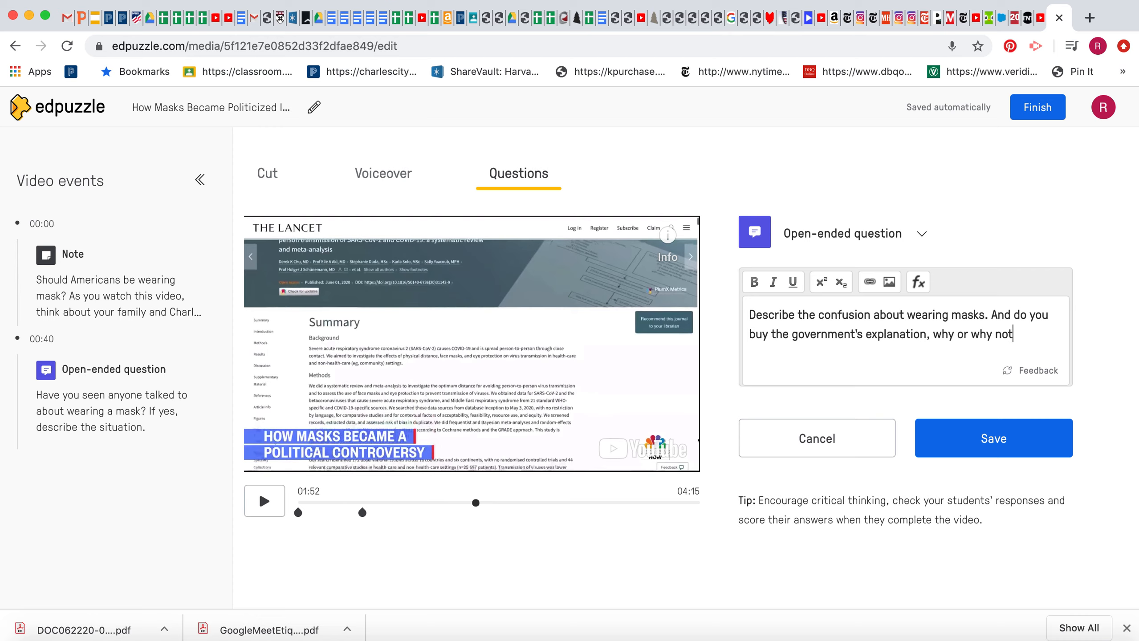
text(?)
click(992, 438)
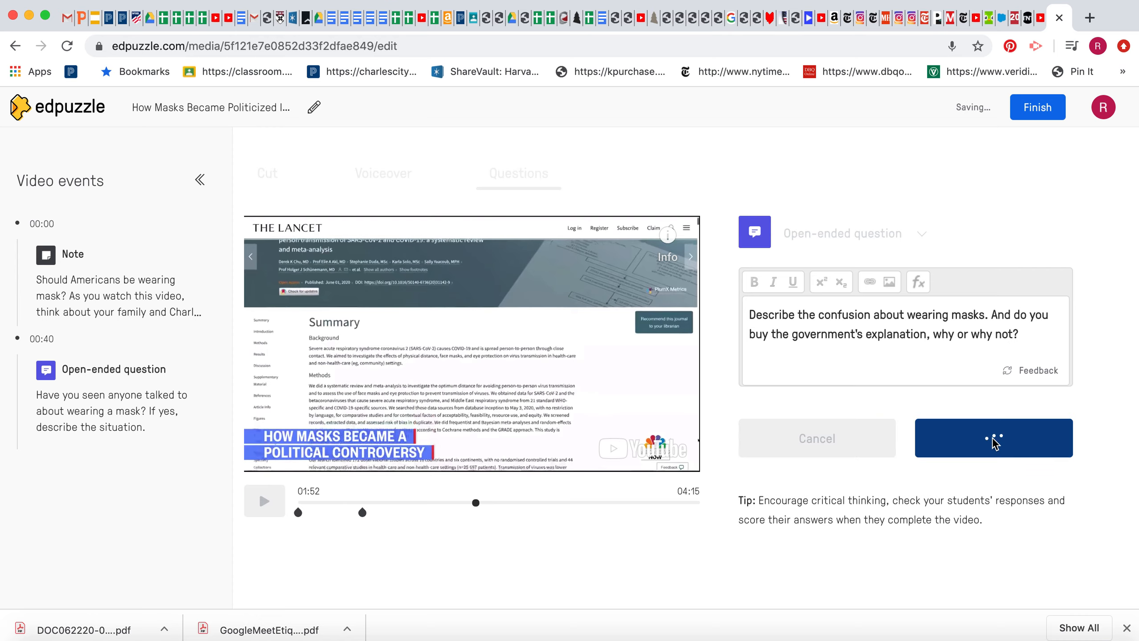
- Resume playback after the 01:52 question, skip ahead in the video, and let it play to about 03:13
click(264, 501)
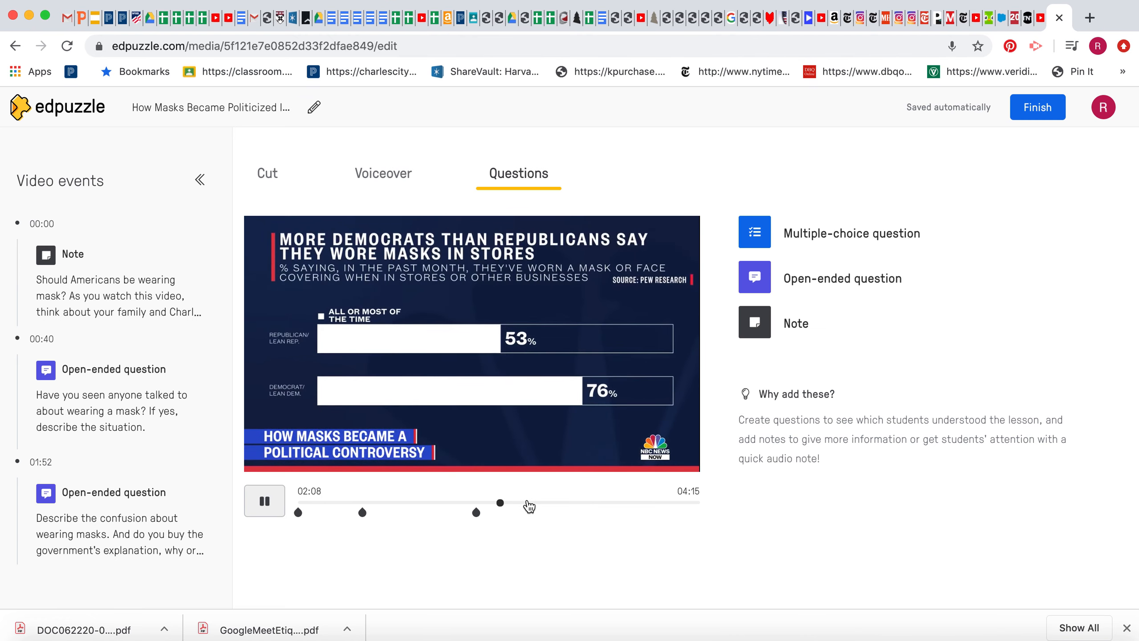
click(569, 505)
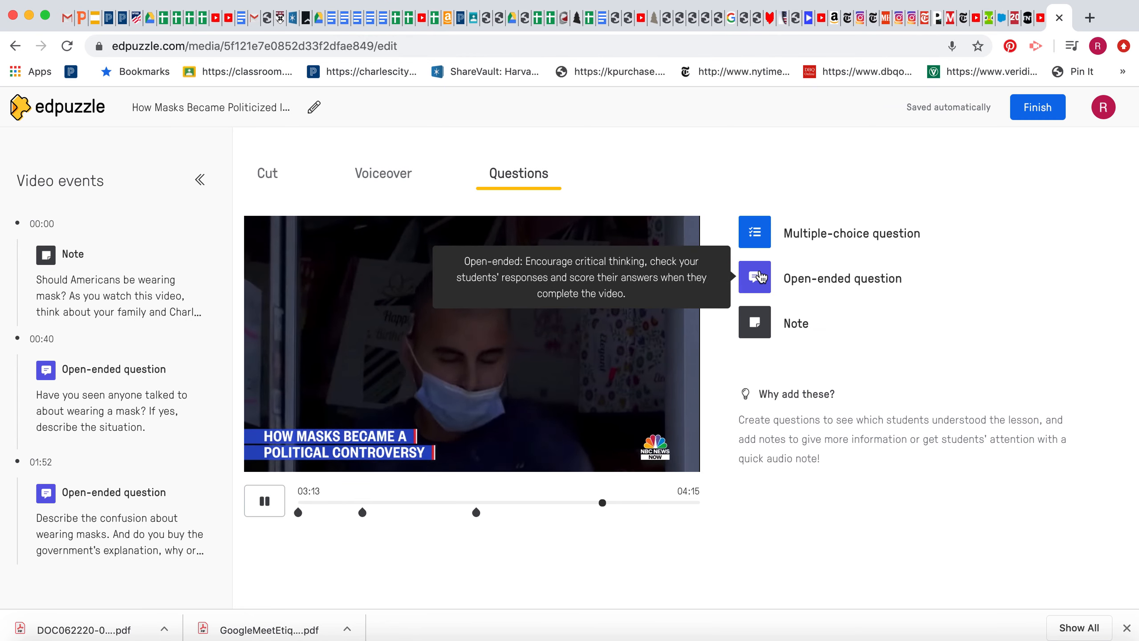
click(758, 275)
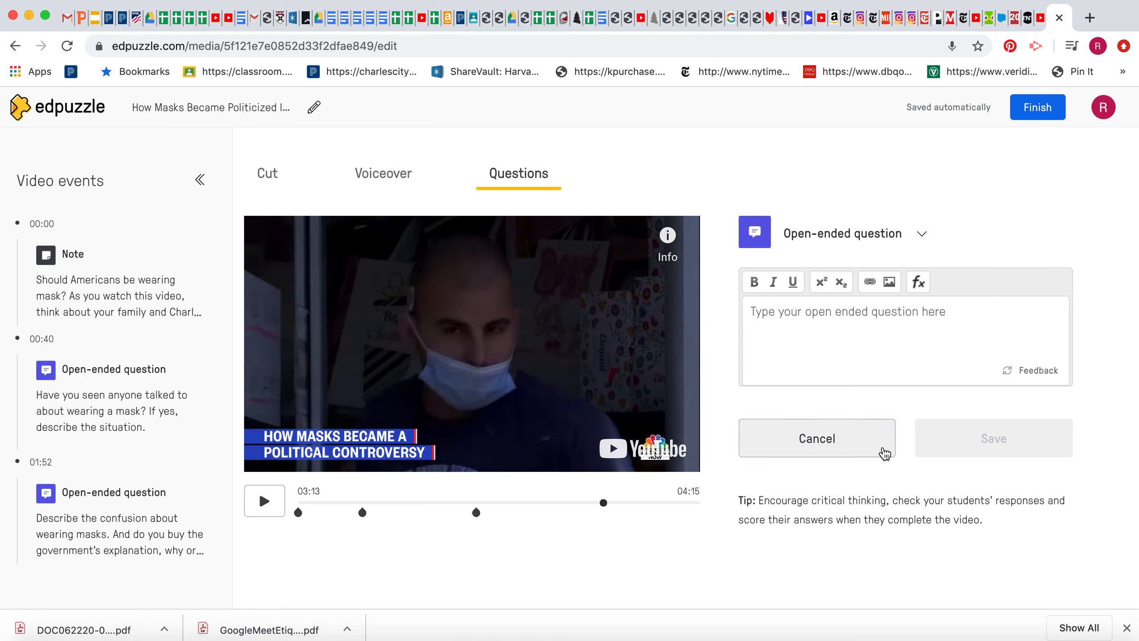
click(866, 447)
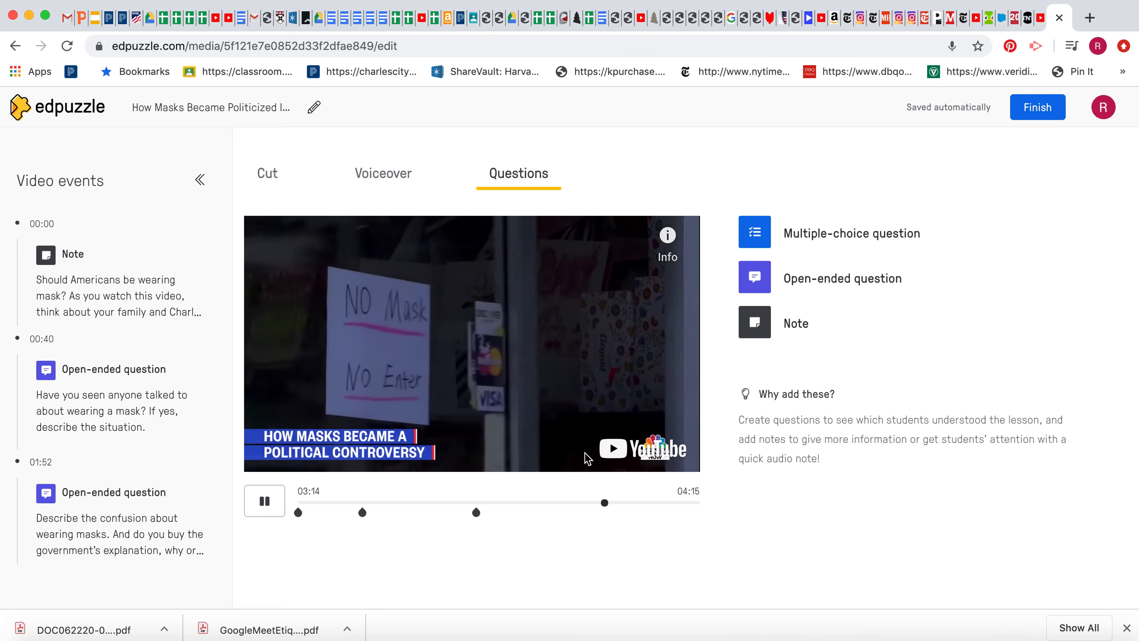
- Add a note at 03:13 with a voice recording of about 32 seconds and save it
click(596, 503)
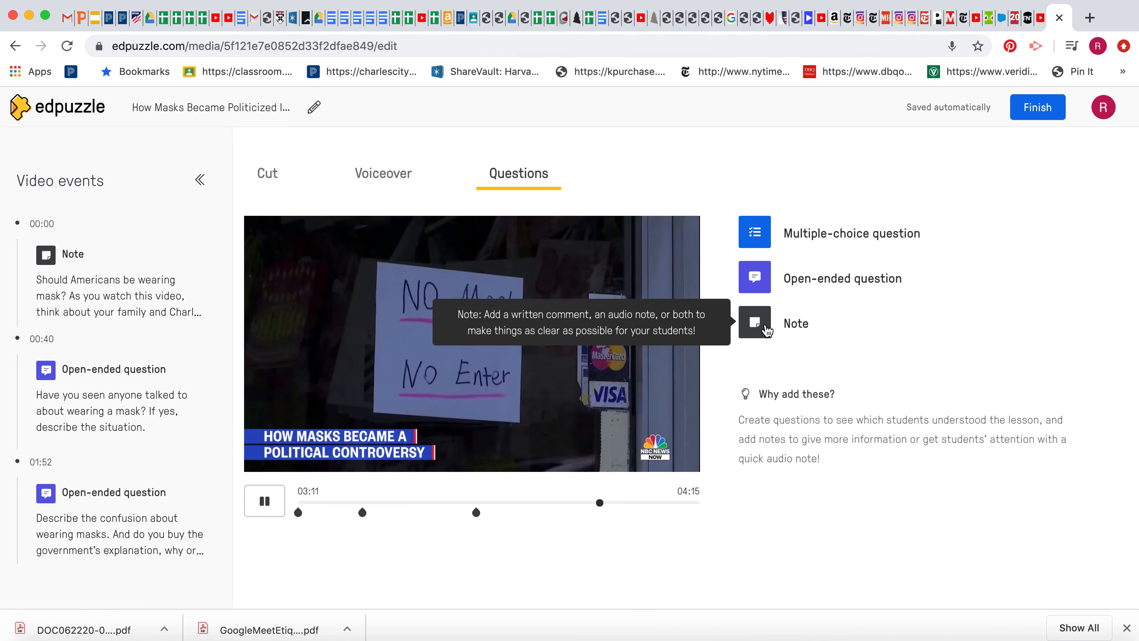
click(766, 331)
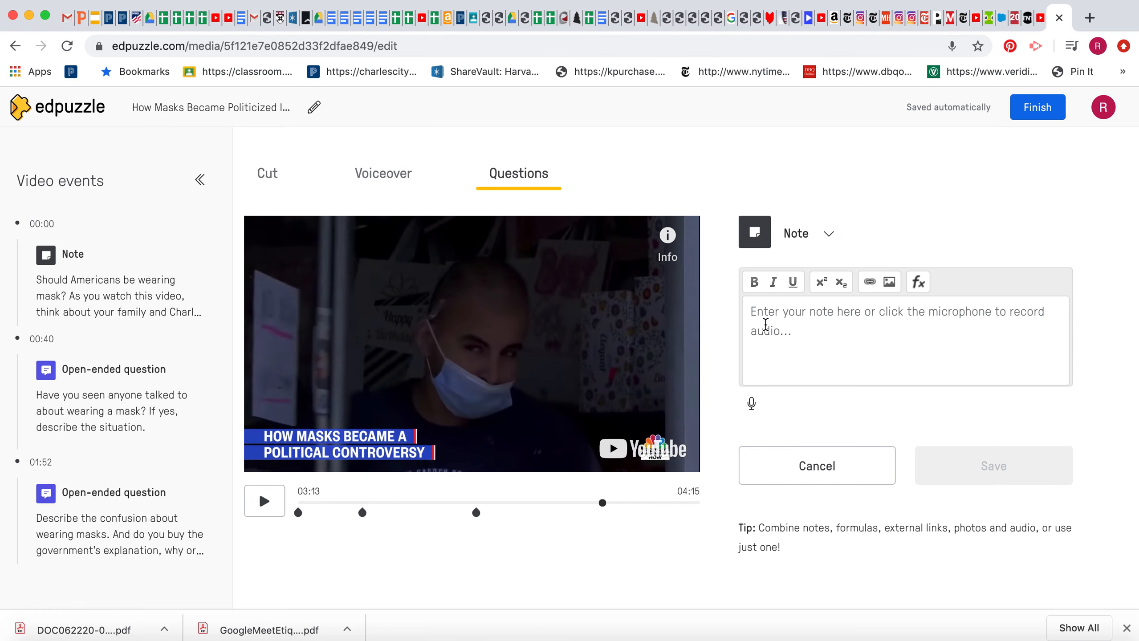
click(752, 405)
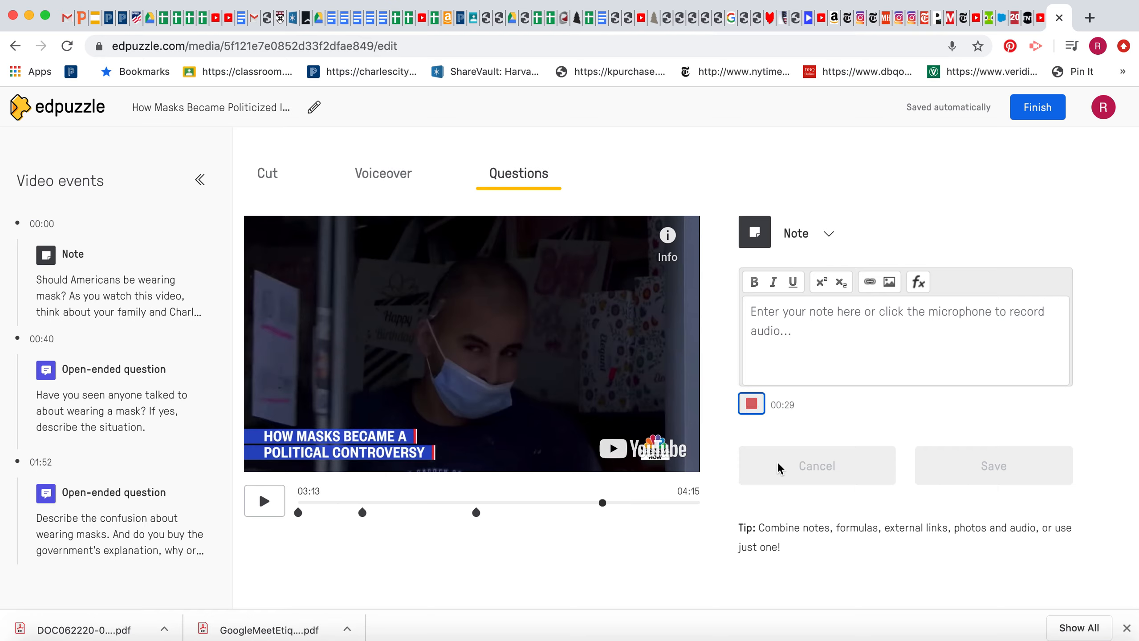
click(752, 404)
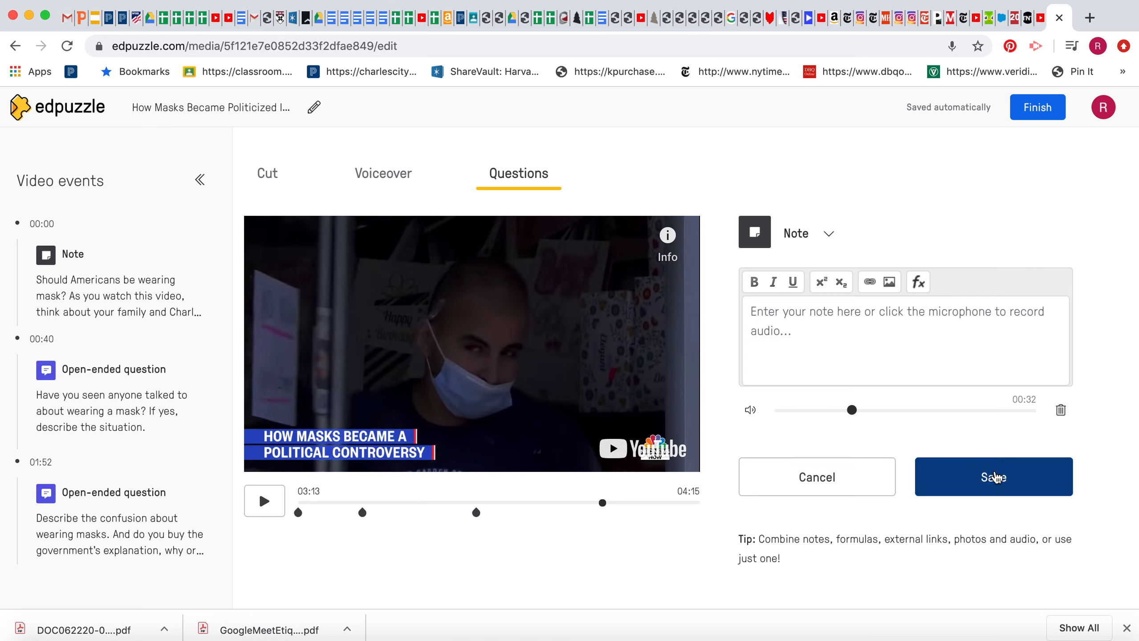
click(1019, 483)
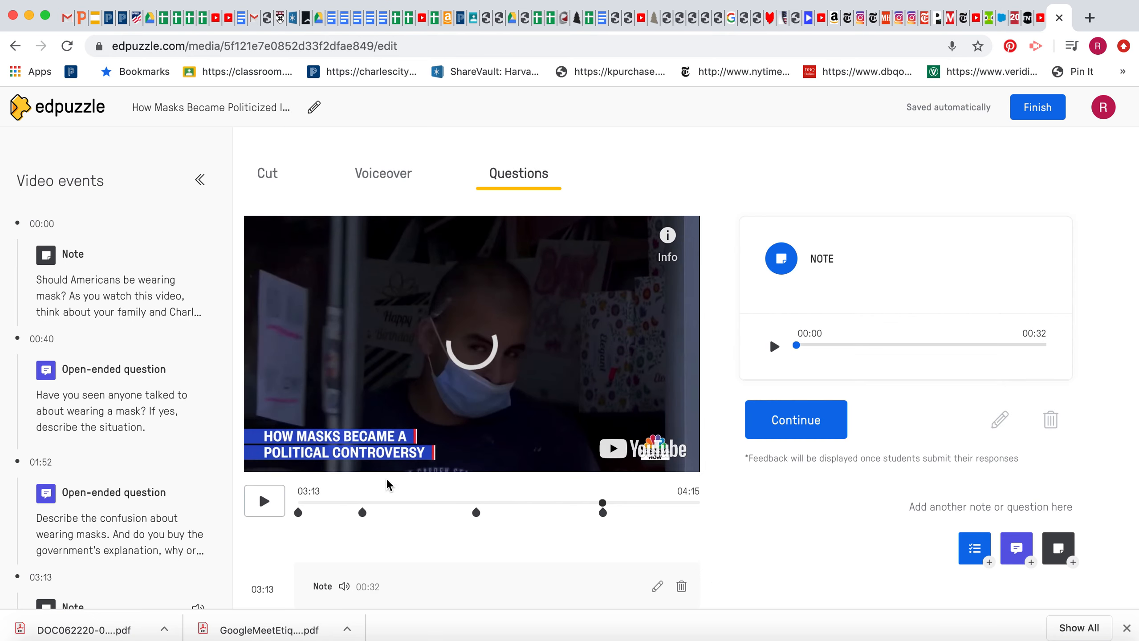
- Play the video on to 03:30 and start a multiple-choice question there: "Is it crazy that someone got shot over wearing a mask?"
click(264, 504)
click(264, 502)
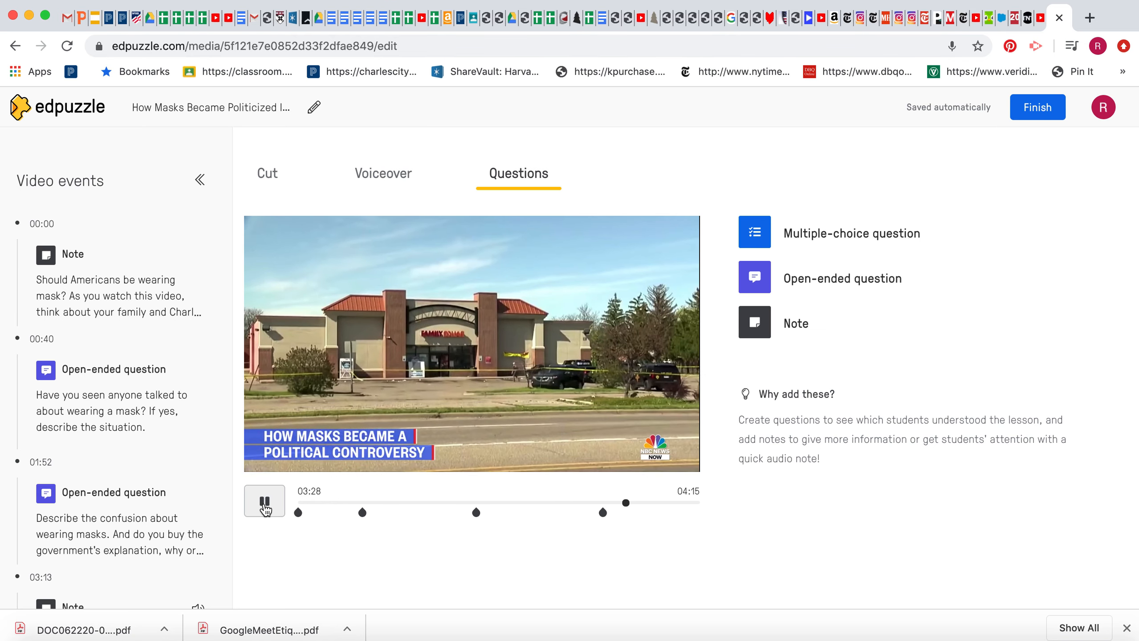
click(761, 239)
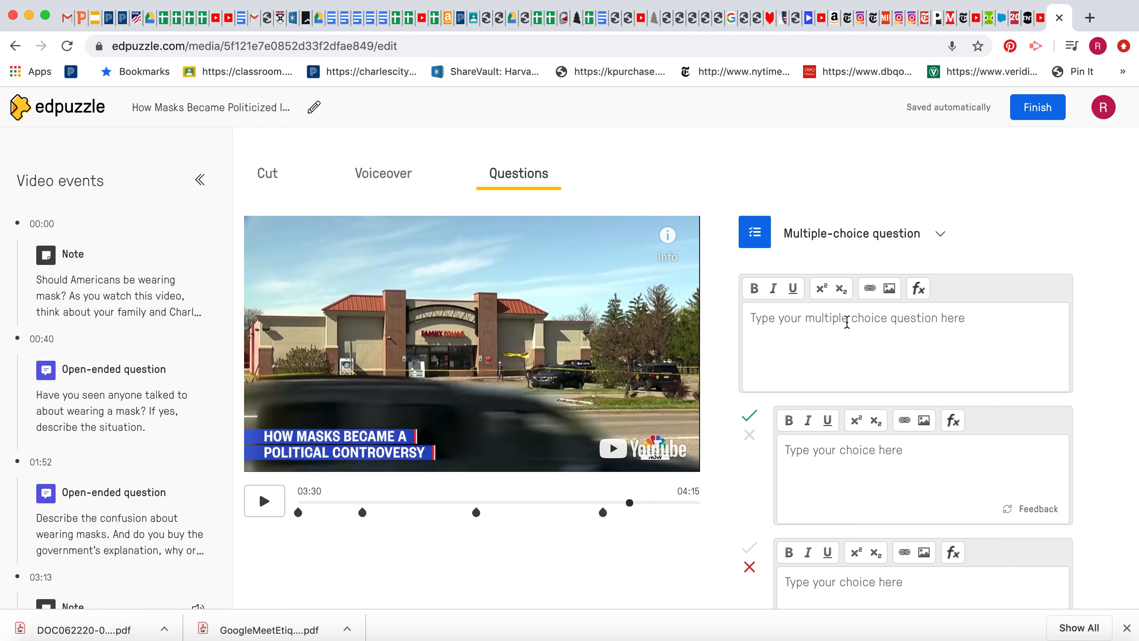
text(Is it)
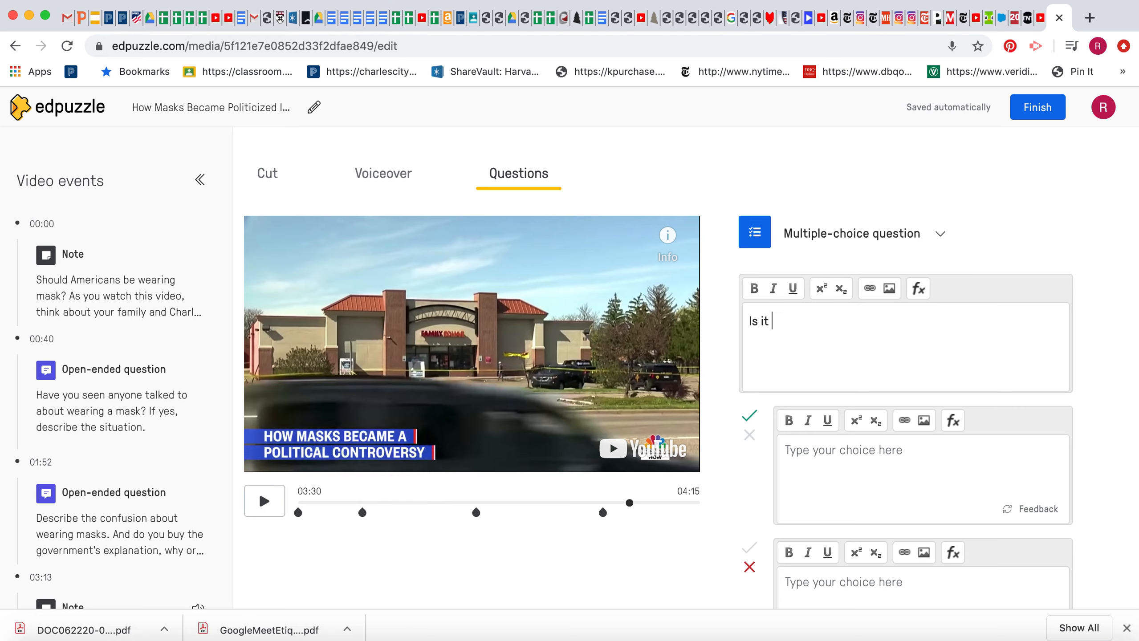
text( crazy that someone)
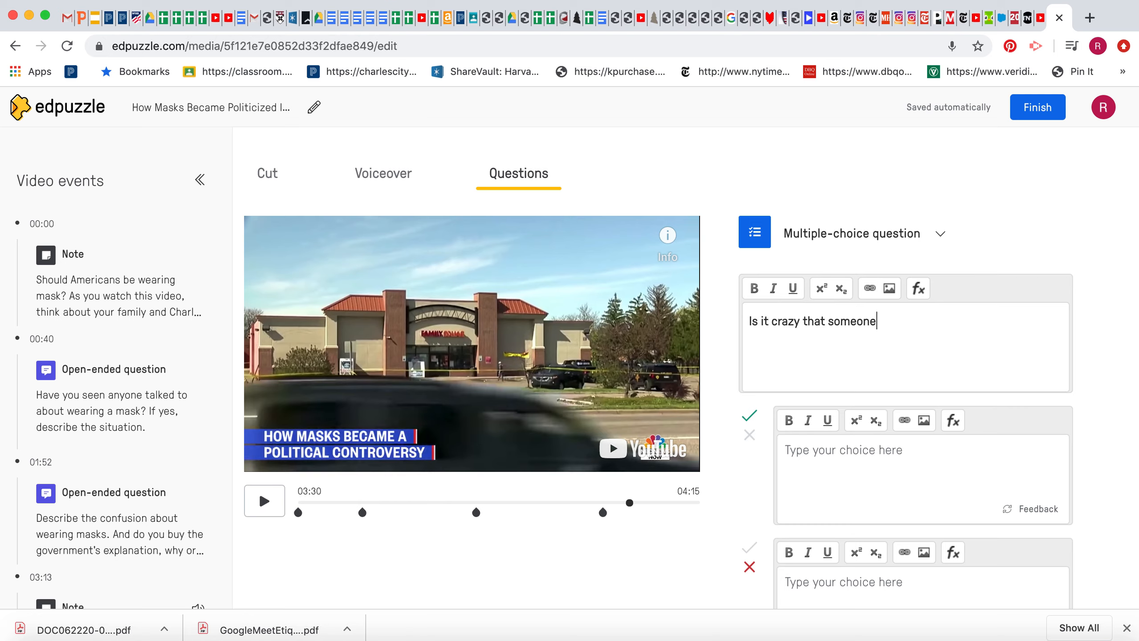
text( got sho)
text(t fo)
text(g a mask?)
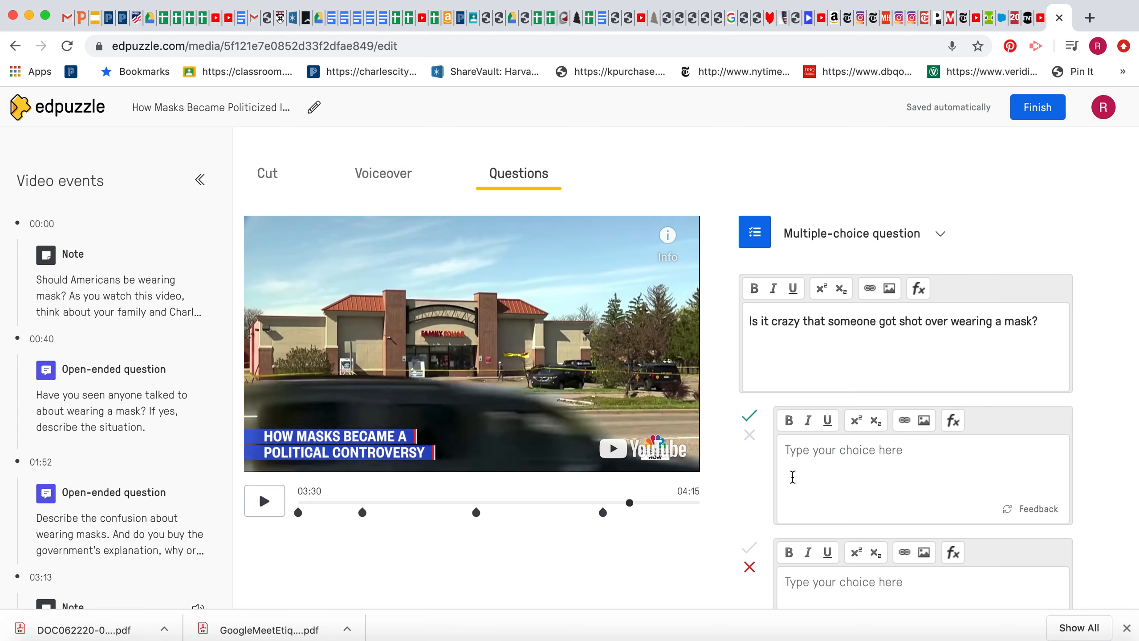
- Give the multiple-choice question the answers "Yes" (correct), "No" and an added third choice "Depends on the situation", and save the question
scroll(818, 446, down, 3)
click(819, 346)
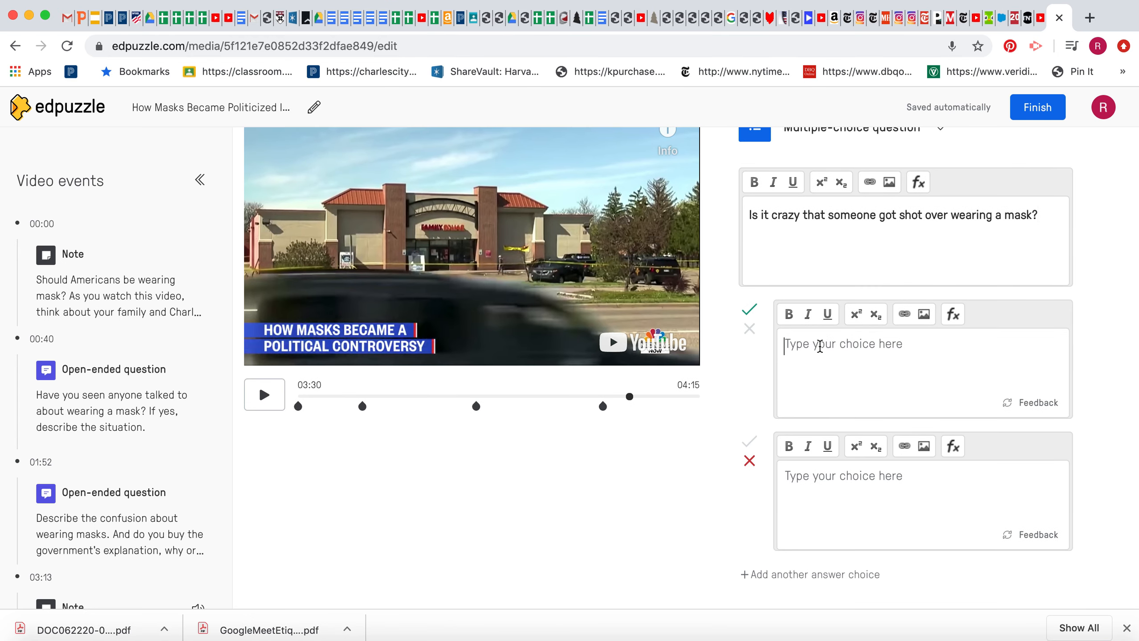
text(Yes)
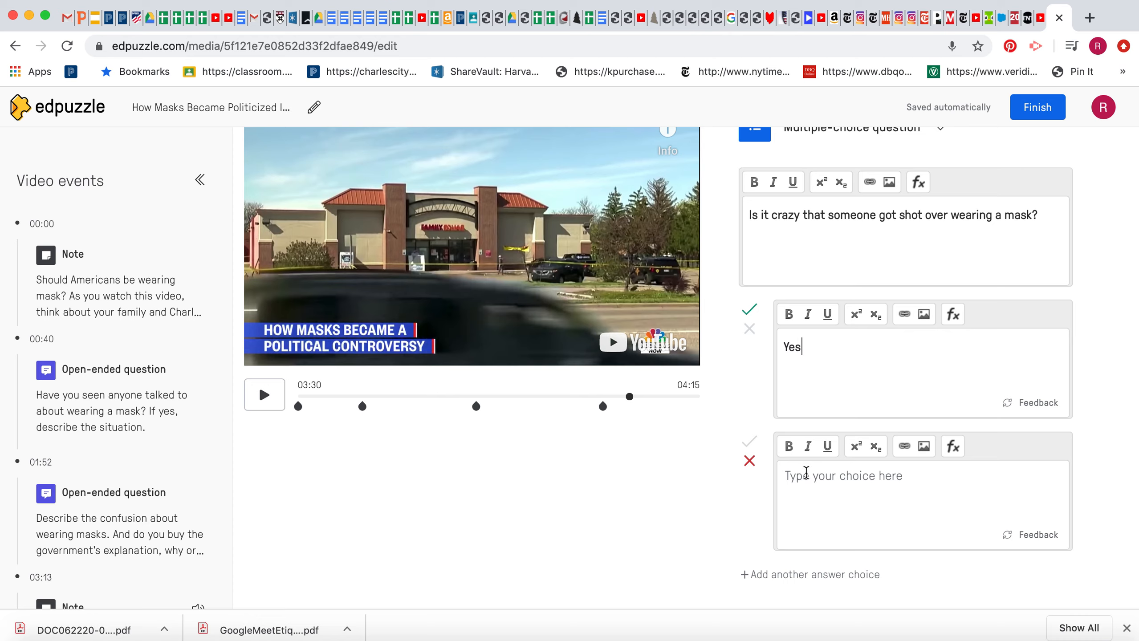
click(805, 473)
text(No)
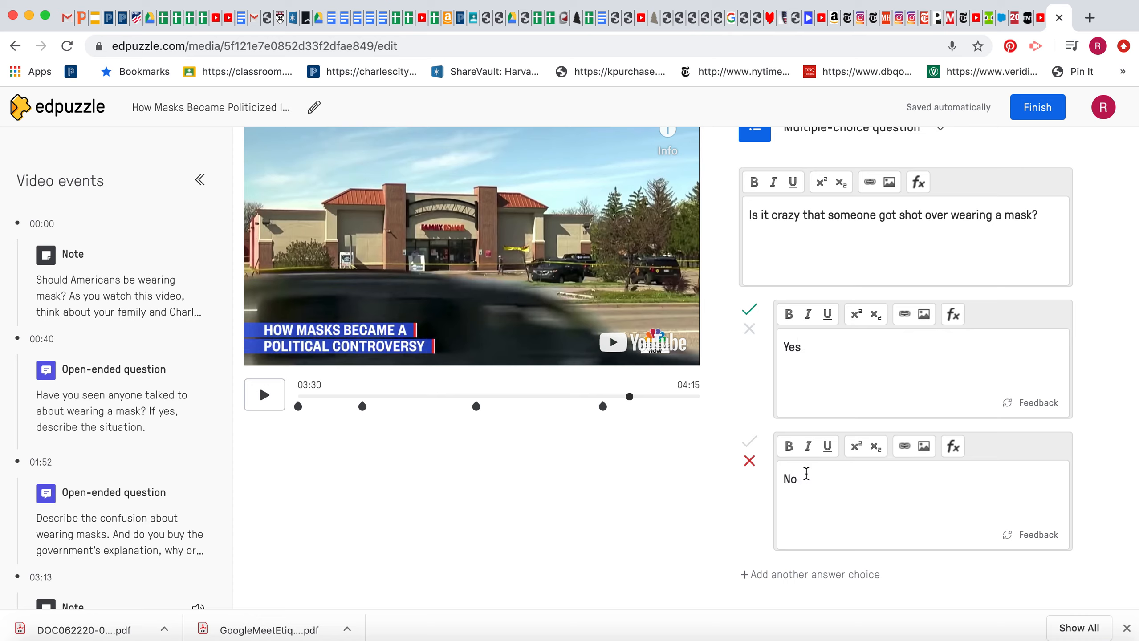
click(746, 576)
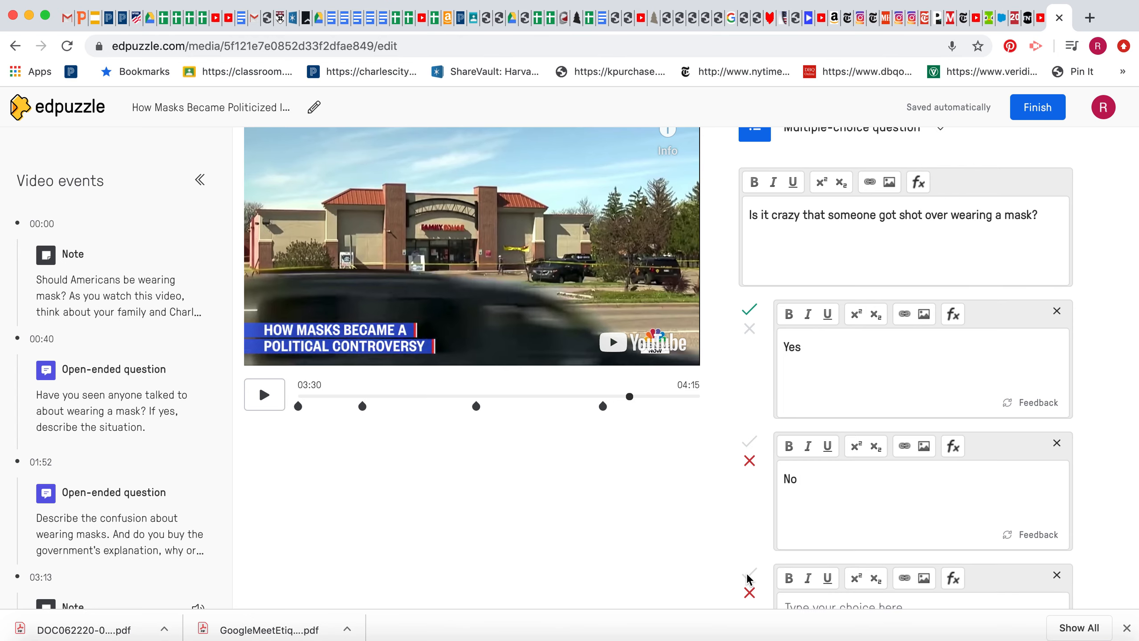
scroll(747, 579, down, 3)
click(816, 493)
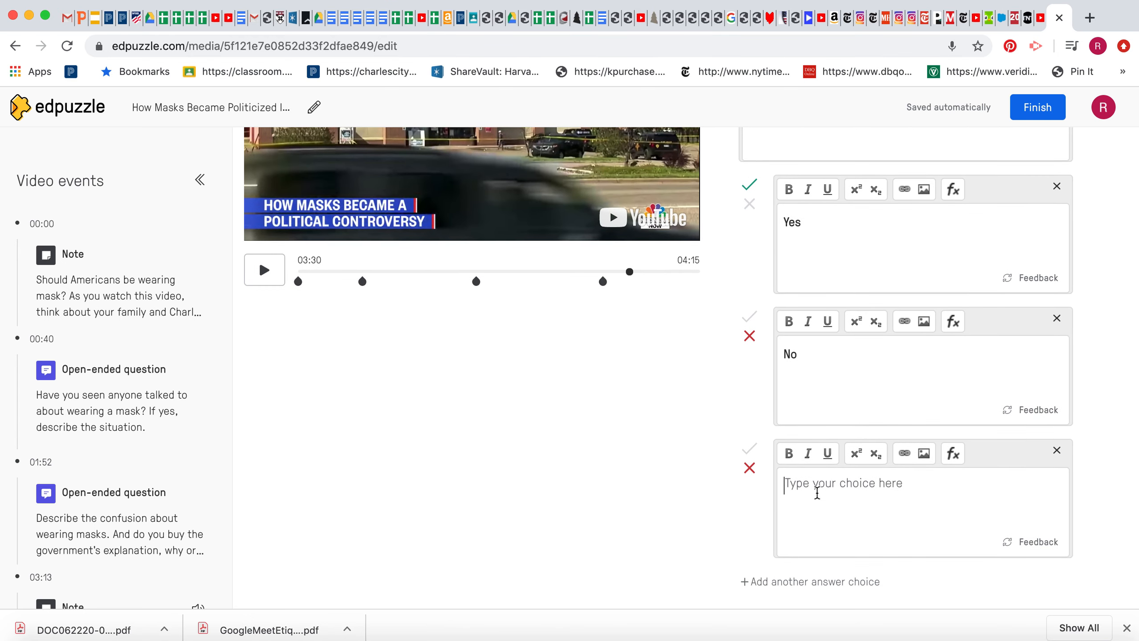
text(Depend)
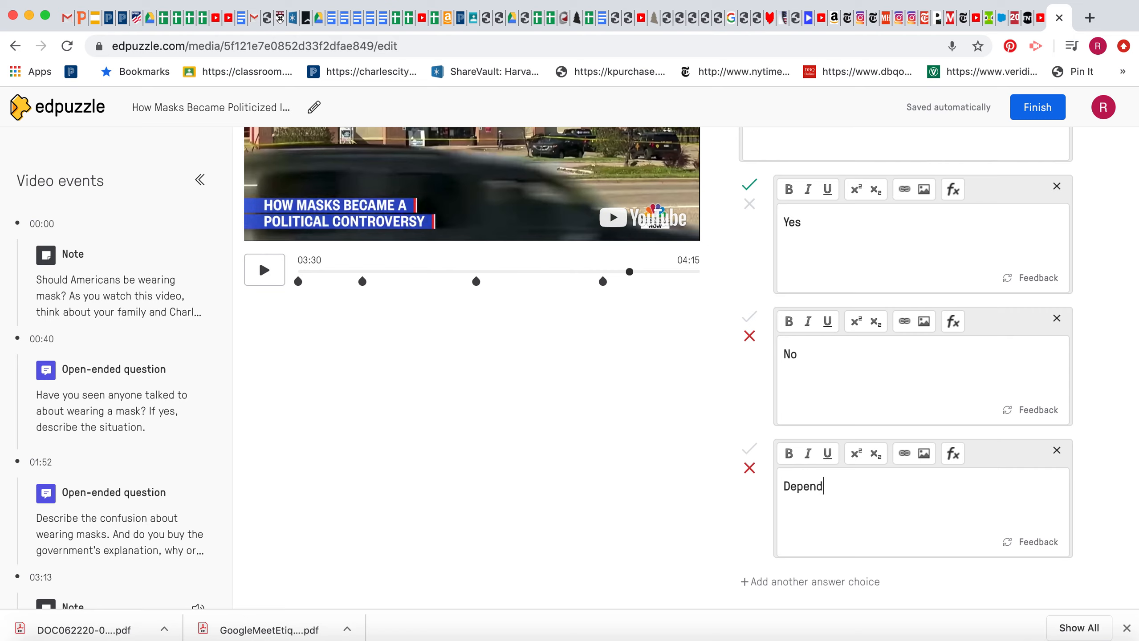
text(s on the situation)
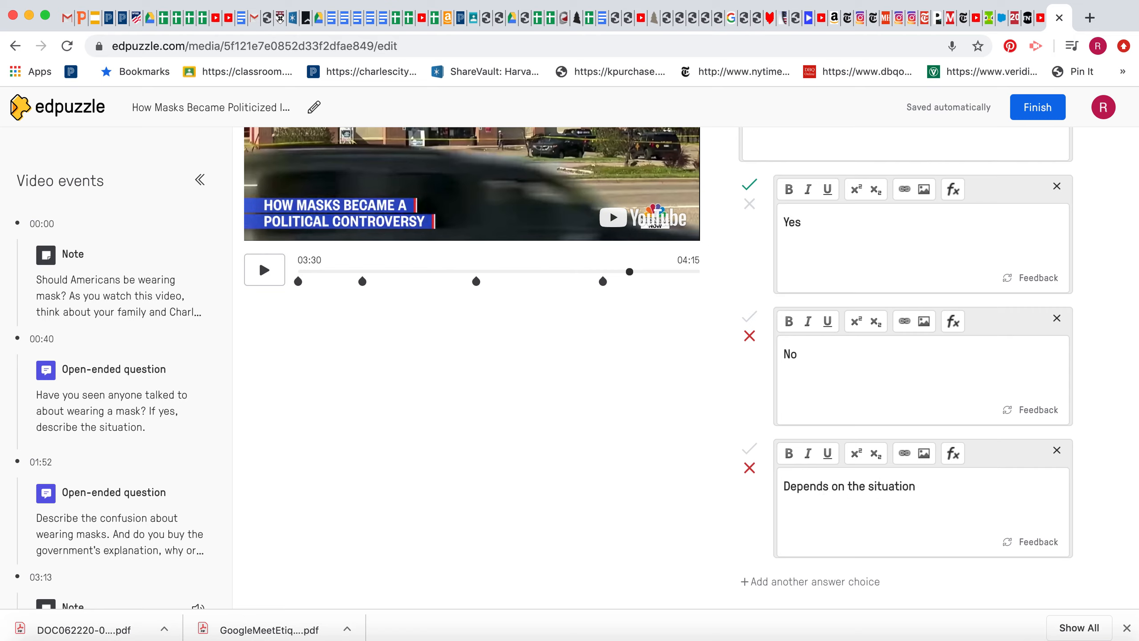
scroll(1055, 244, down, 5)
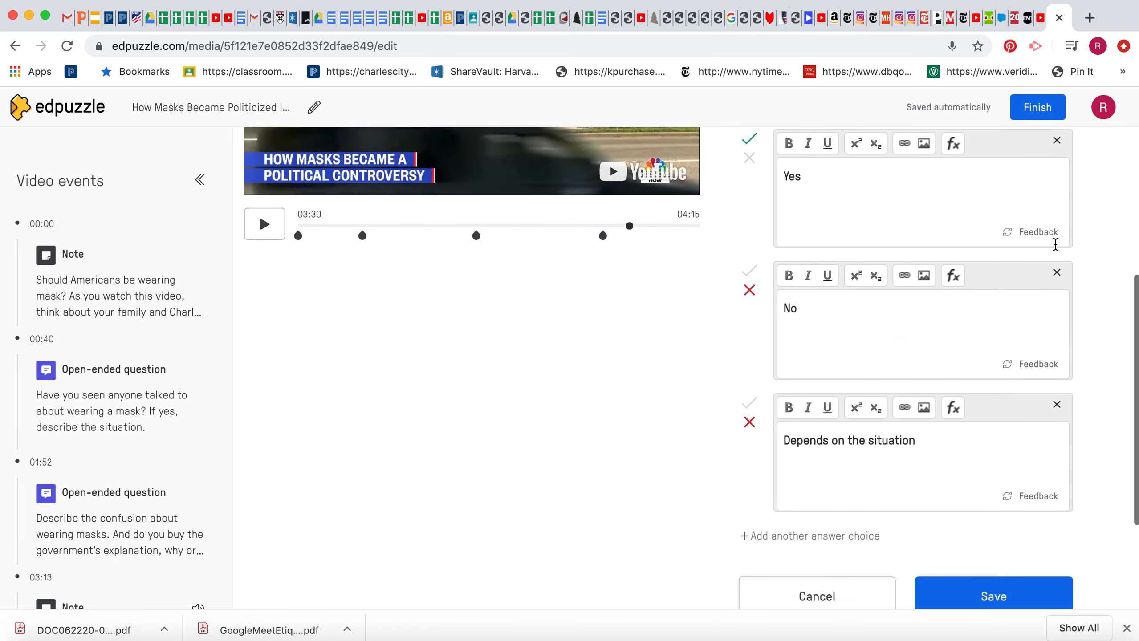
click(1000, 454)
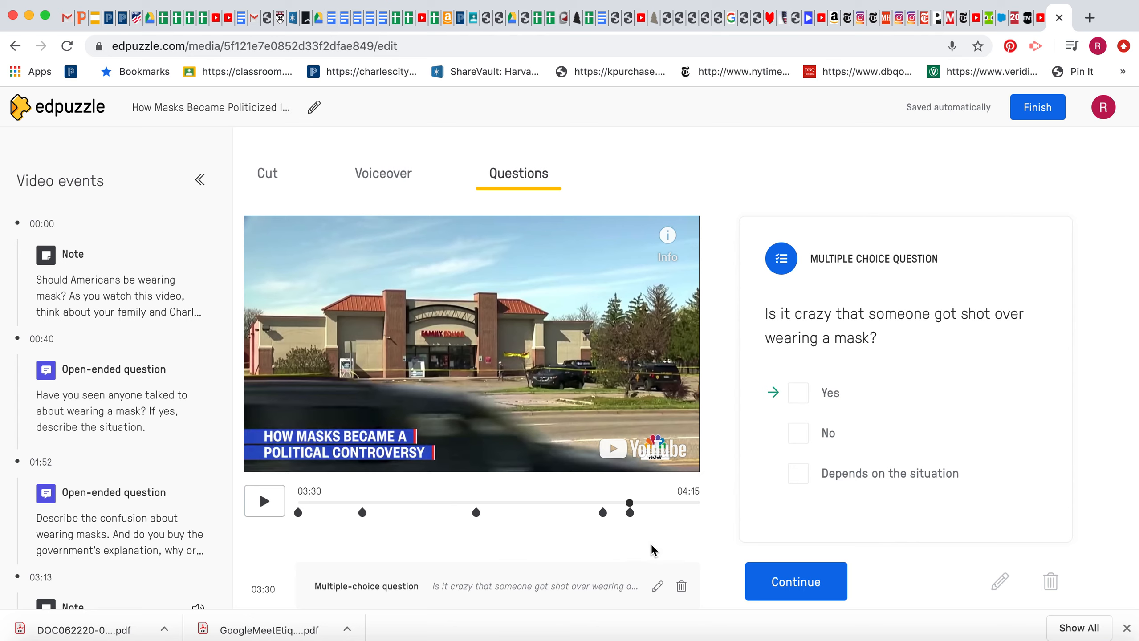
- Play on to 04:14 and start an open-ended question: "Should Iowa's governor enforce mask wearing before our cases get out of control, or should she wait till"
click(265, 501)
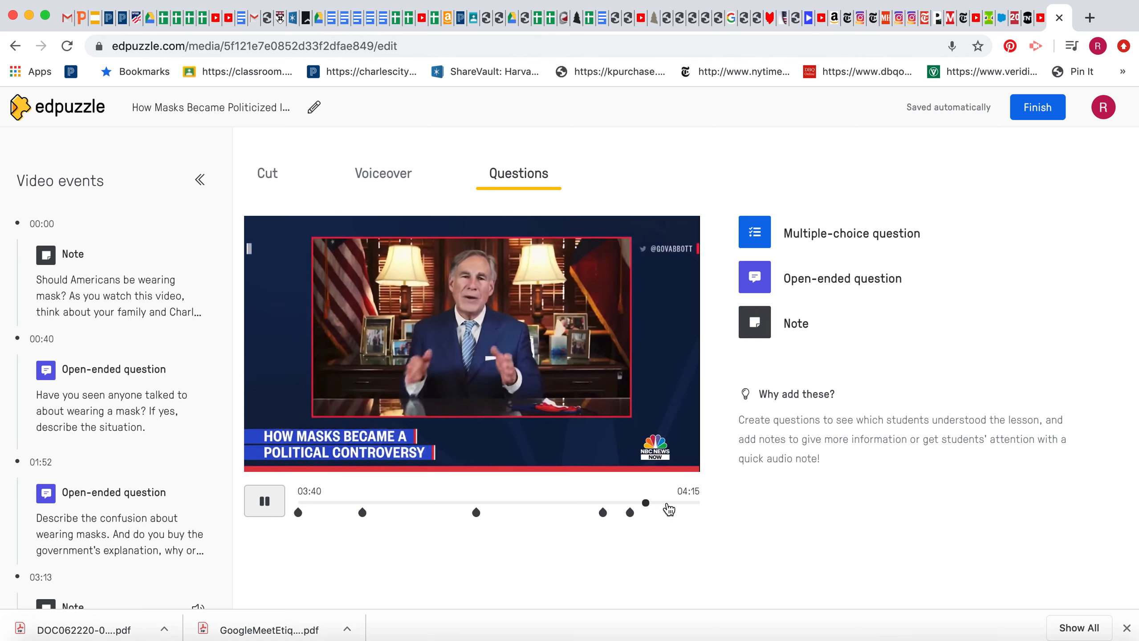
click(668, 503)
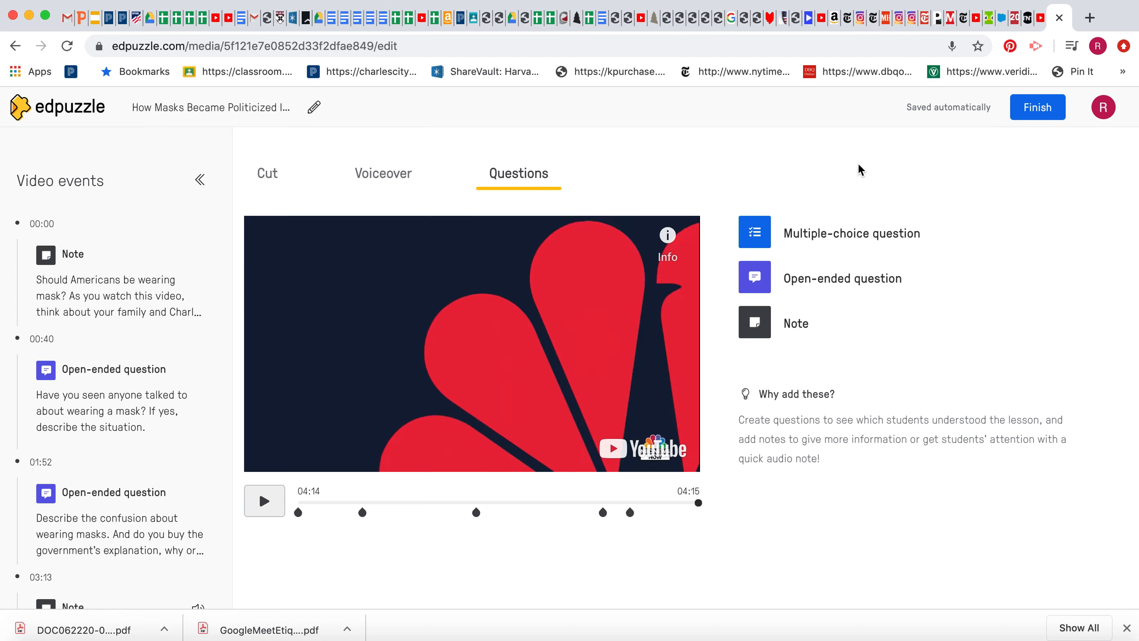
click(851, 292)
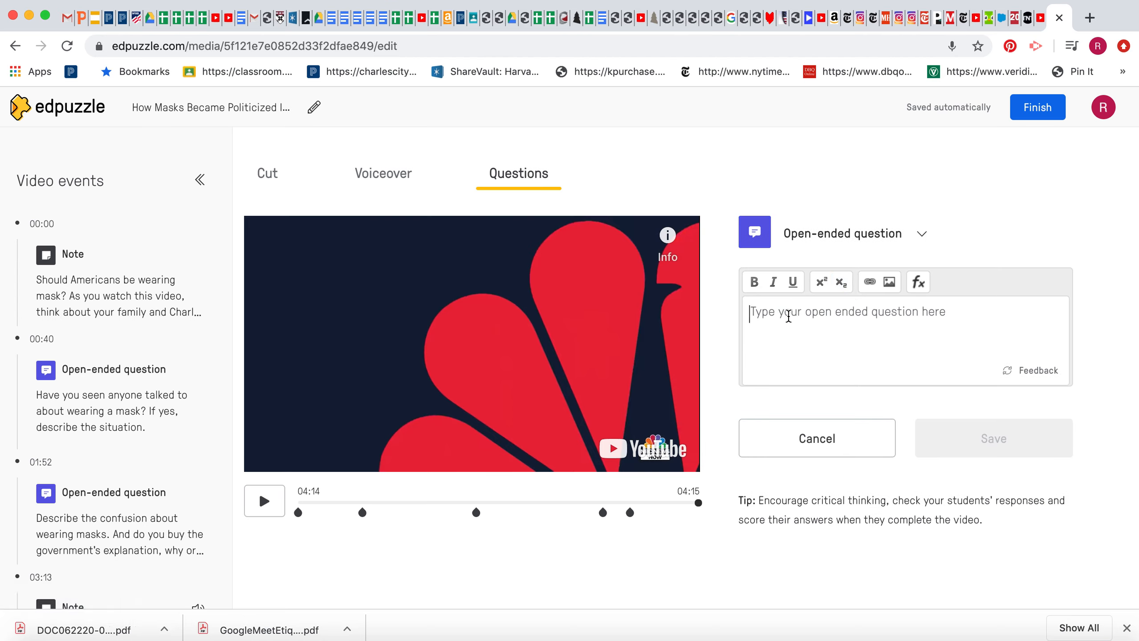
text(Should Iowa's)
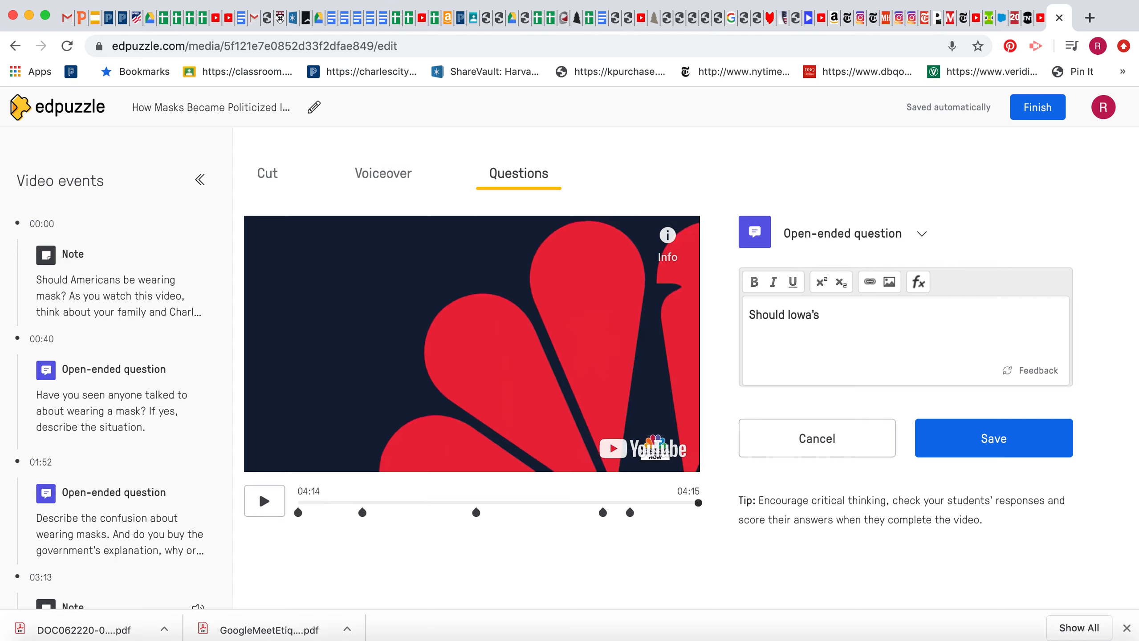
text( goven)
text(or )
text(no)
text(r enfo)
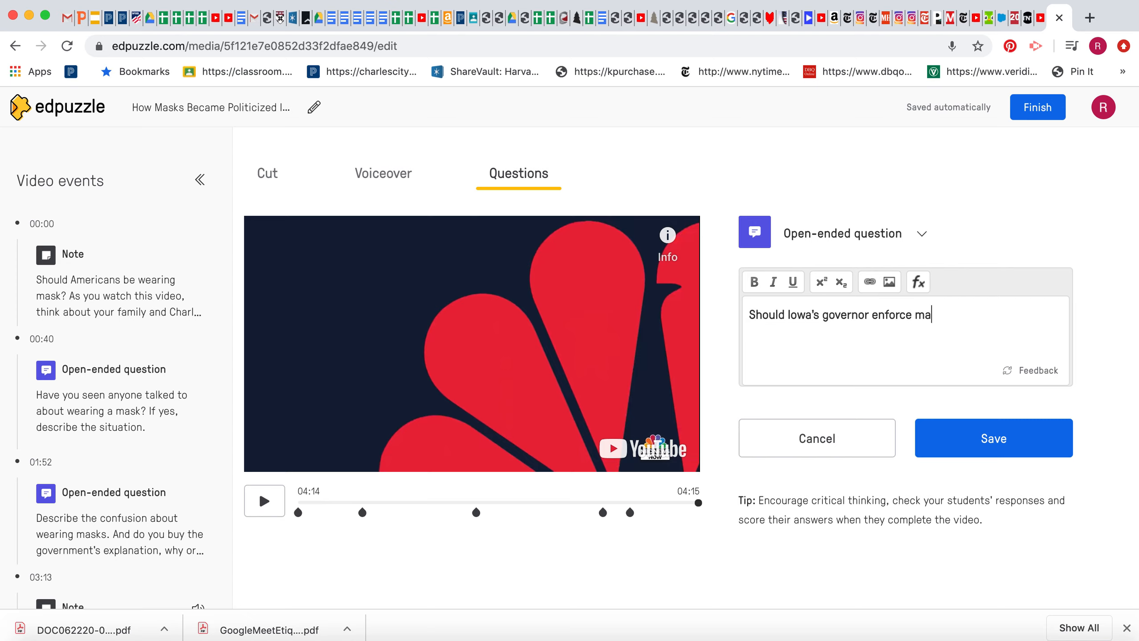
text(earing before our c)
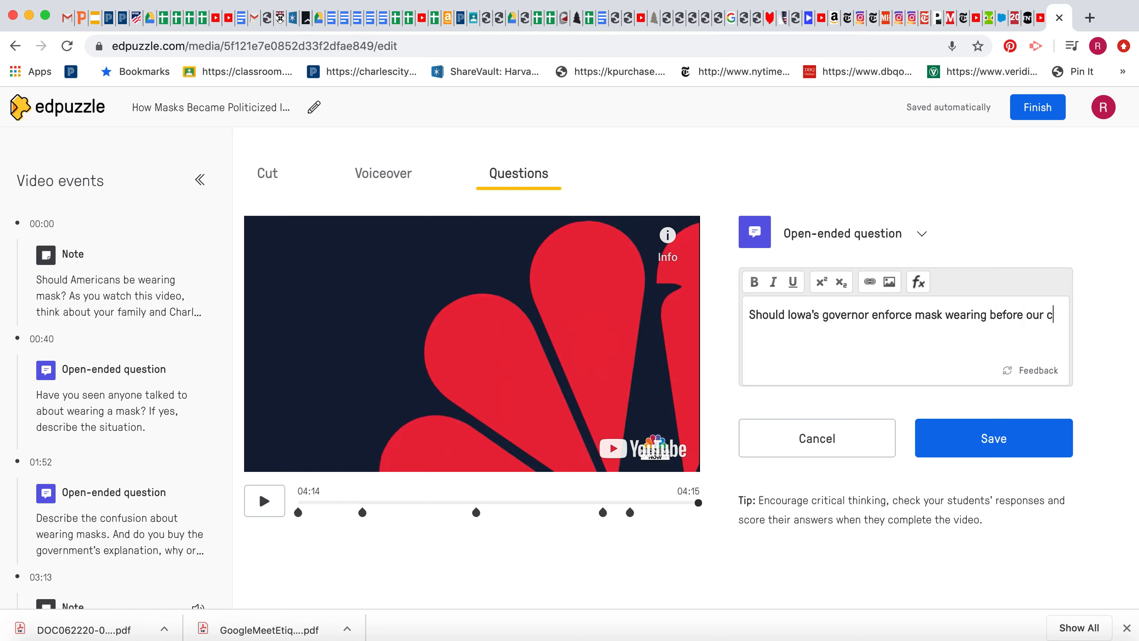
text(ases get out of co)
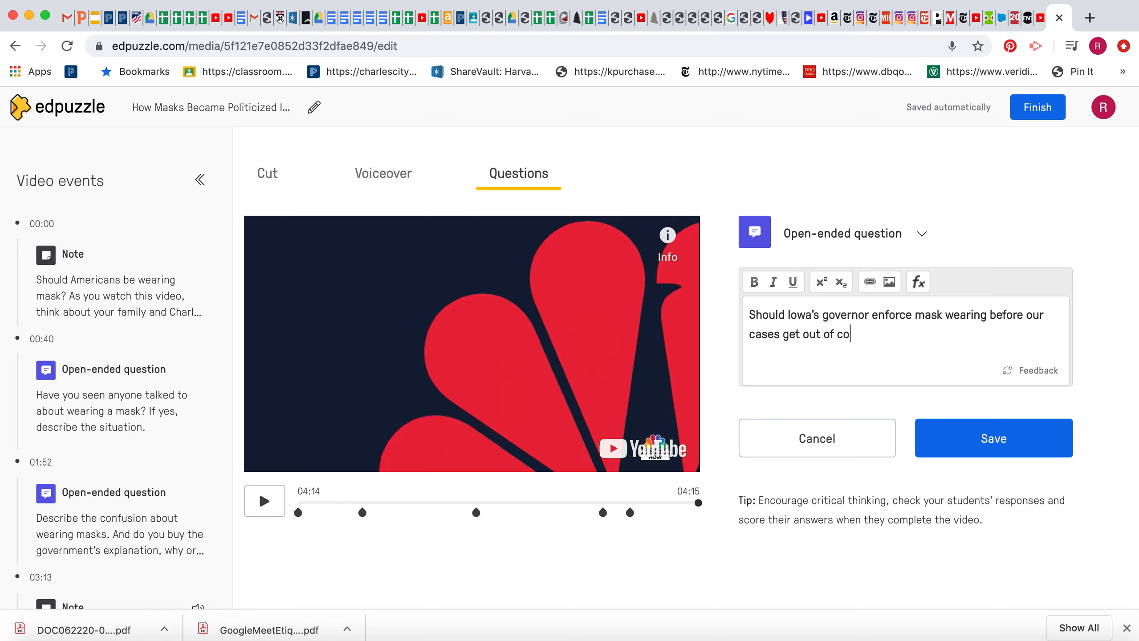
text(ntrol, or should she wait till)
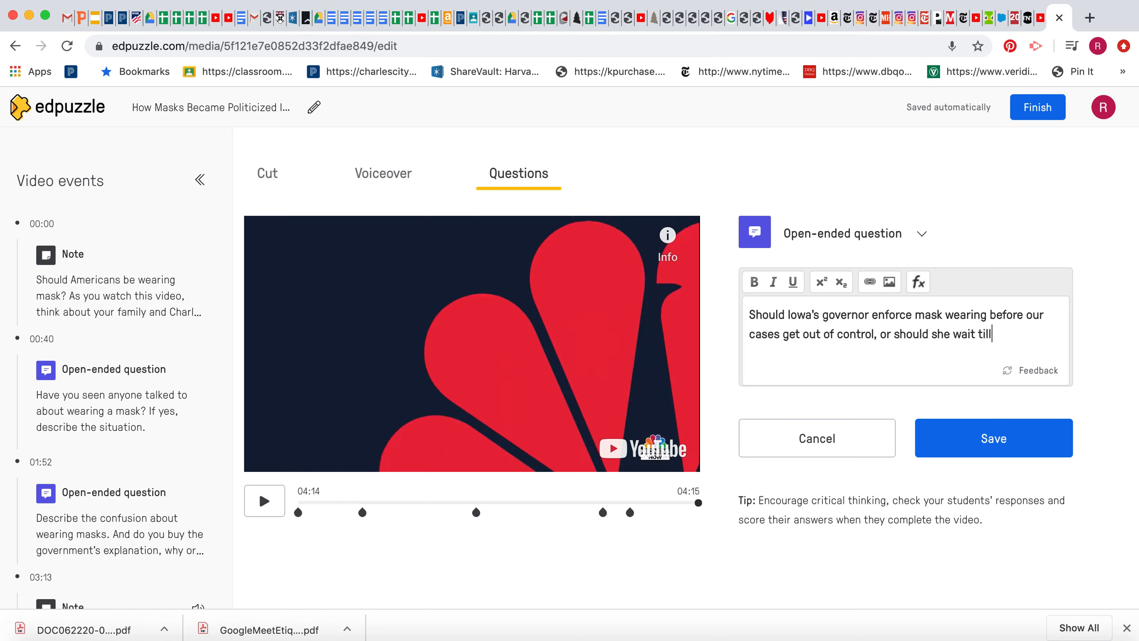
- Complete the open-ended question at 04:14 with "we have an issue? Explain your answer." and save it
text( we have an issue? Ex)
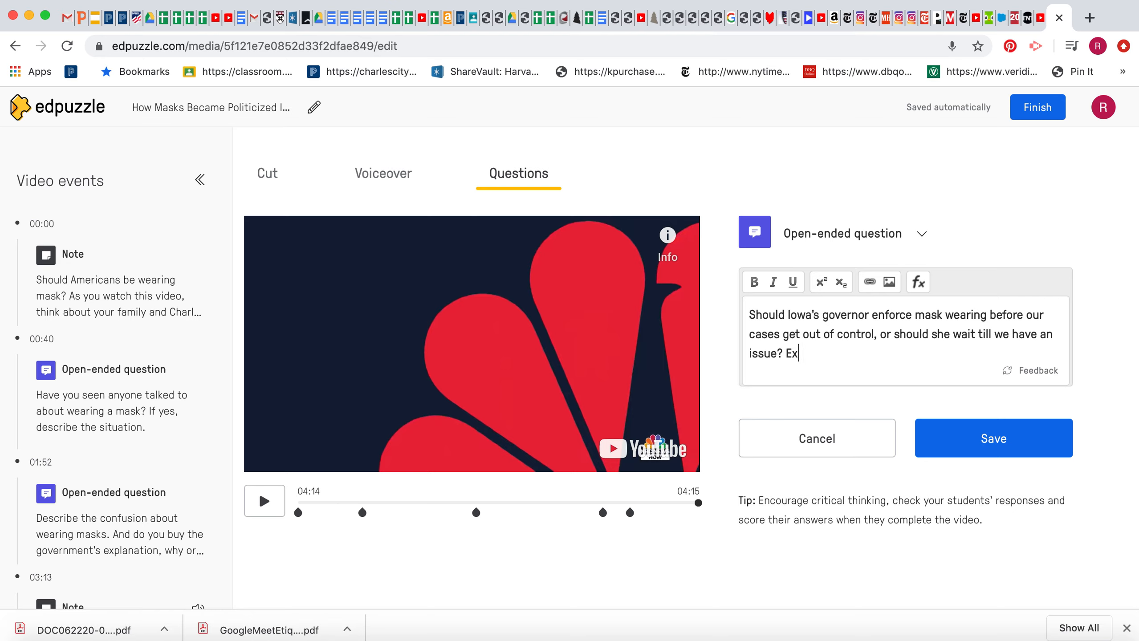
text(plain your answer.)
click(1005, 442)
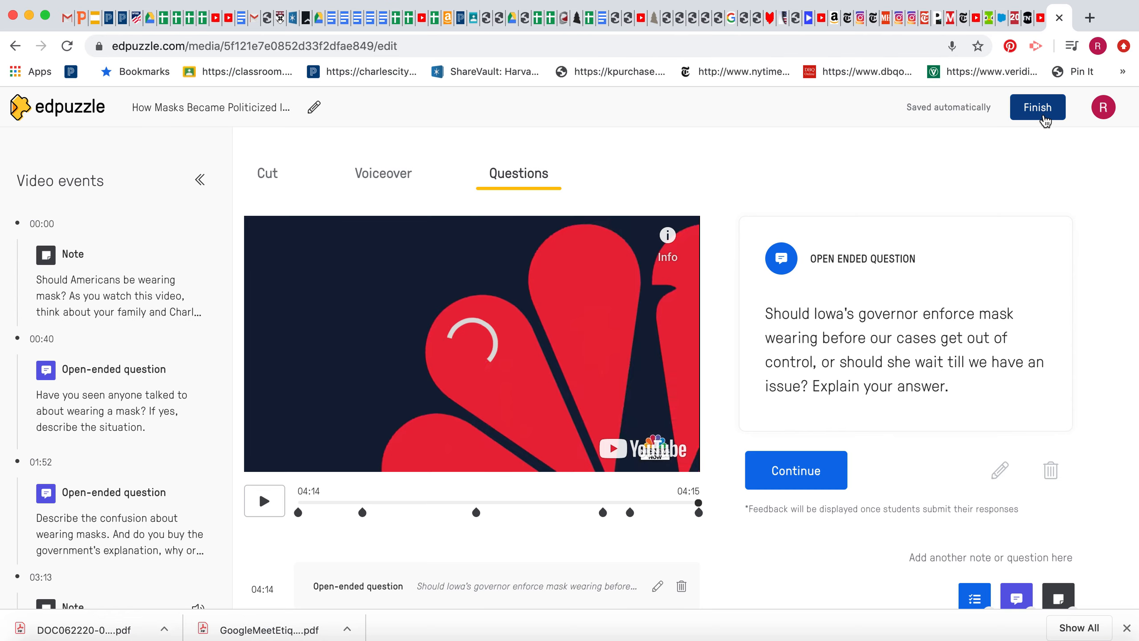
- Finish editing the mask video lesson and look down its overview page
click(1043, 118)
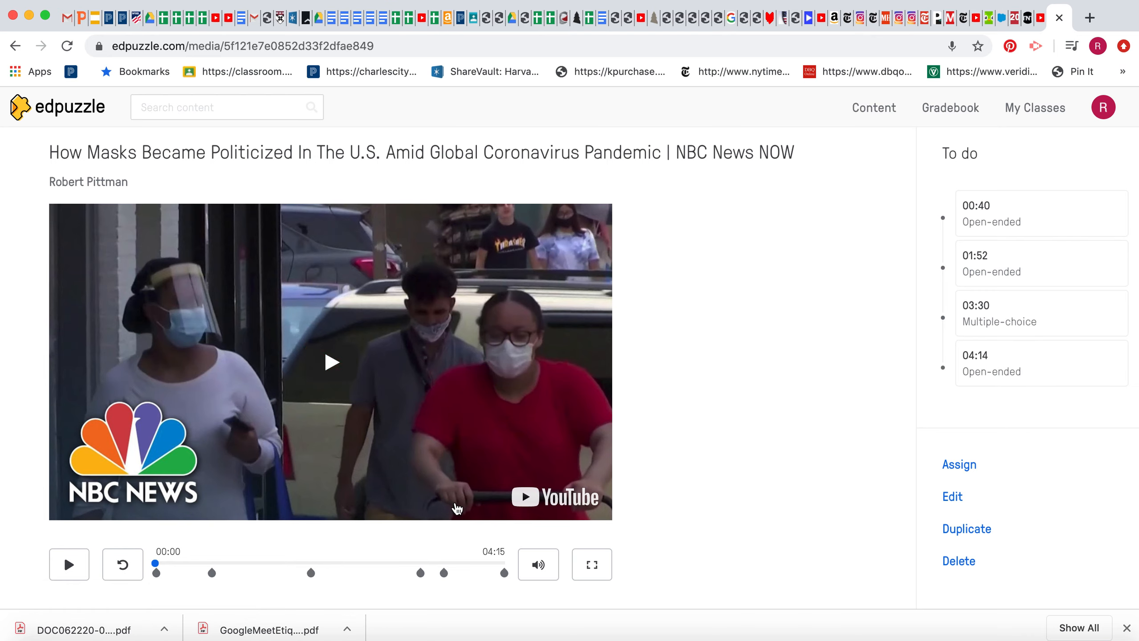
scroll(816, 476, down, 8)
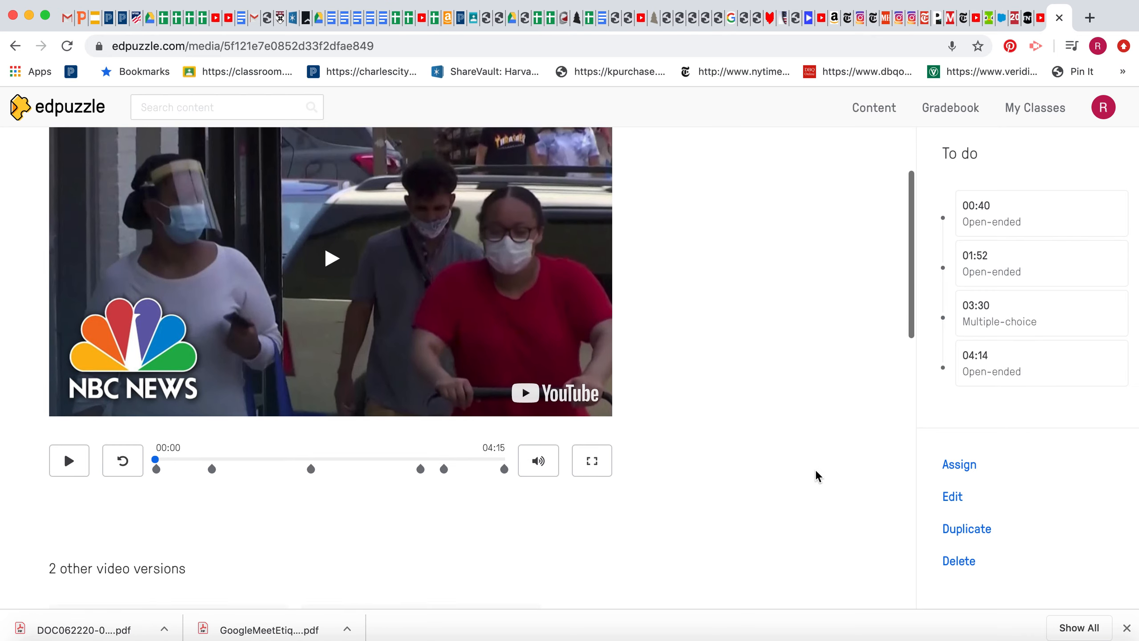
- Assign the mask video lesson to the Contemporary World Issues class with closed captions turned on and posting to Google Classroom enabled
scroll(816, 476, up, 2)
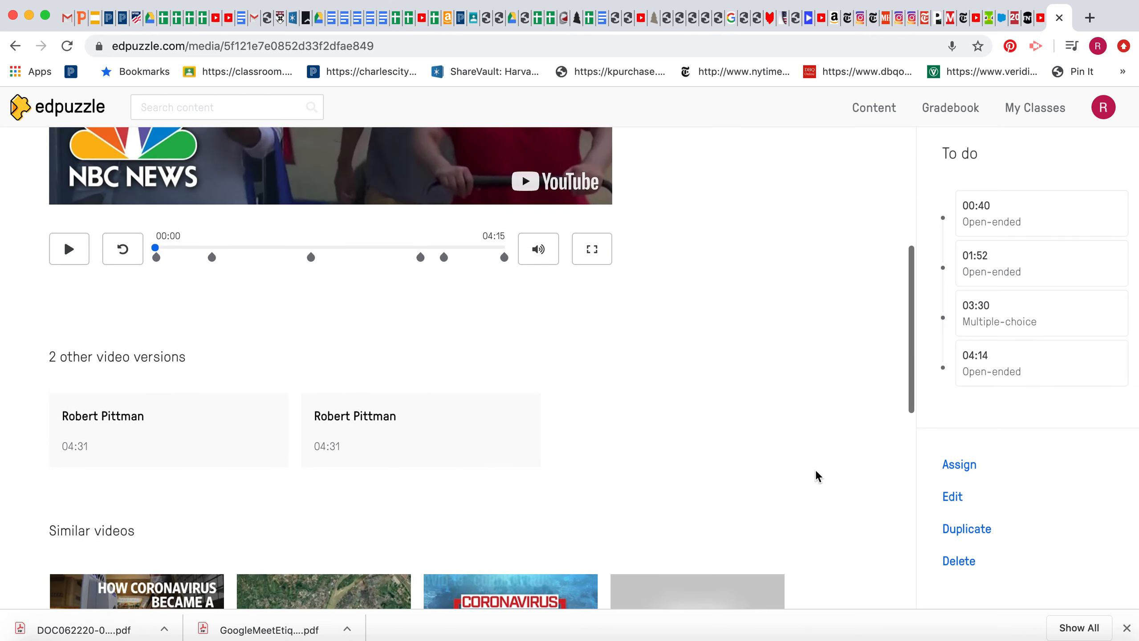
scroll(816, 476, up, 3)
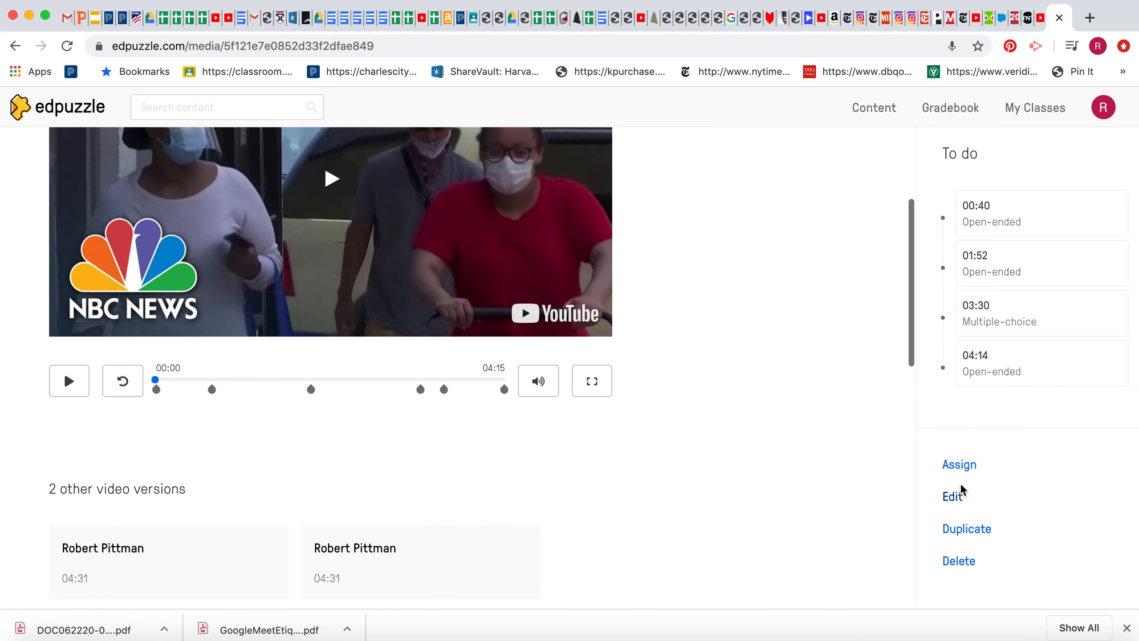
click(967, 467)
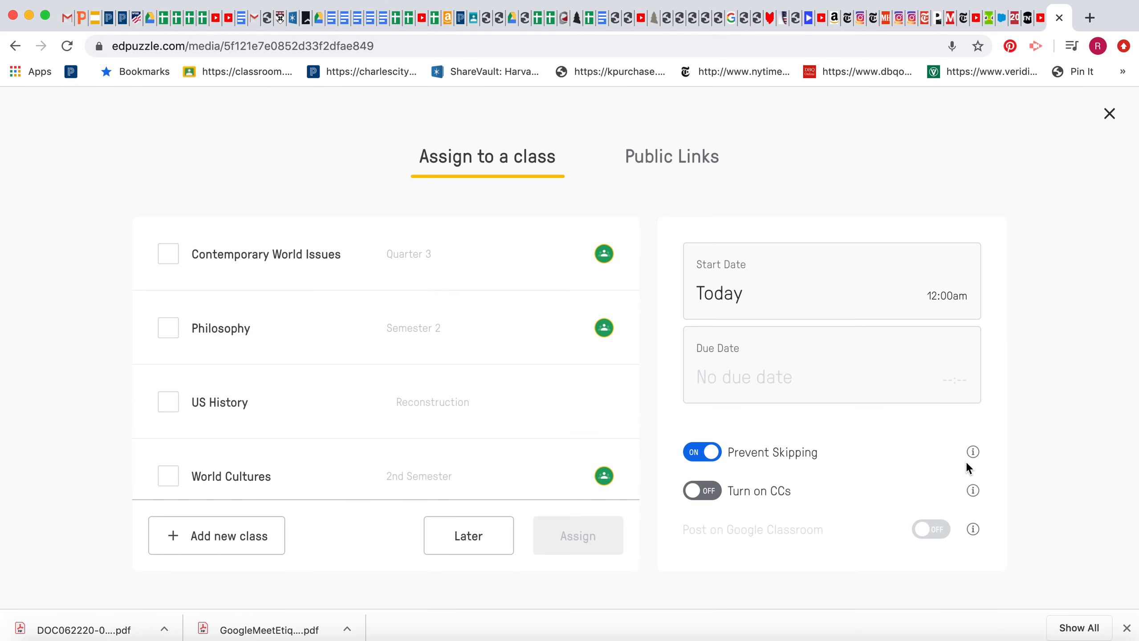
click(169, 259)
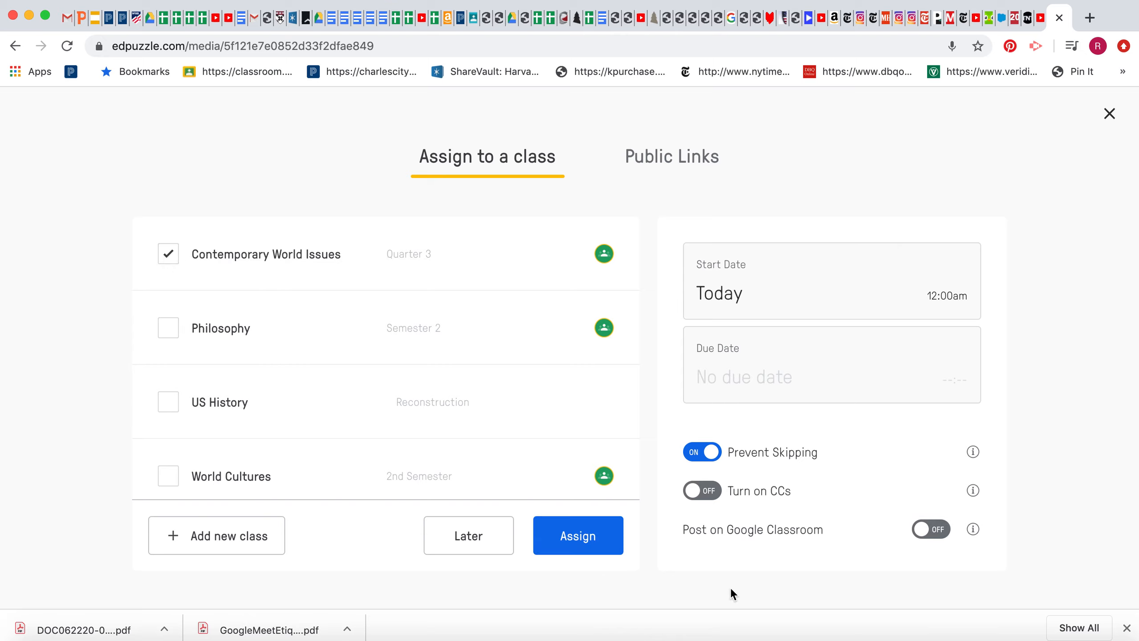
click(716, 493)
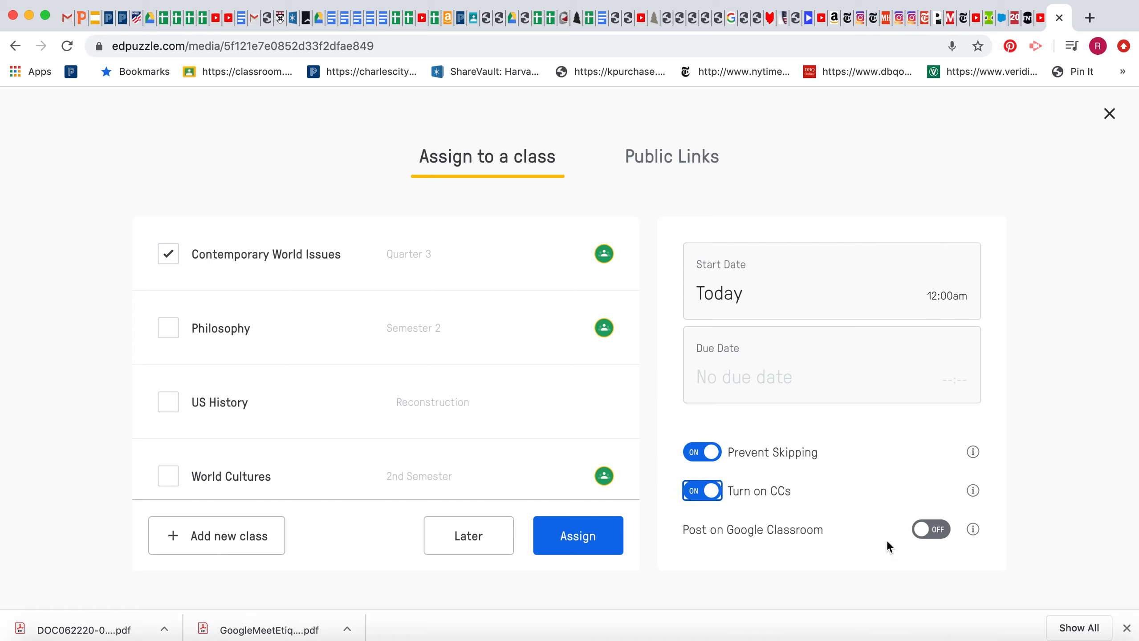
click(932, 530)
click(581, 538)
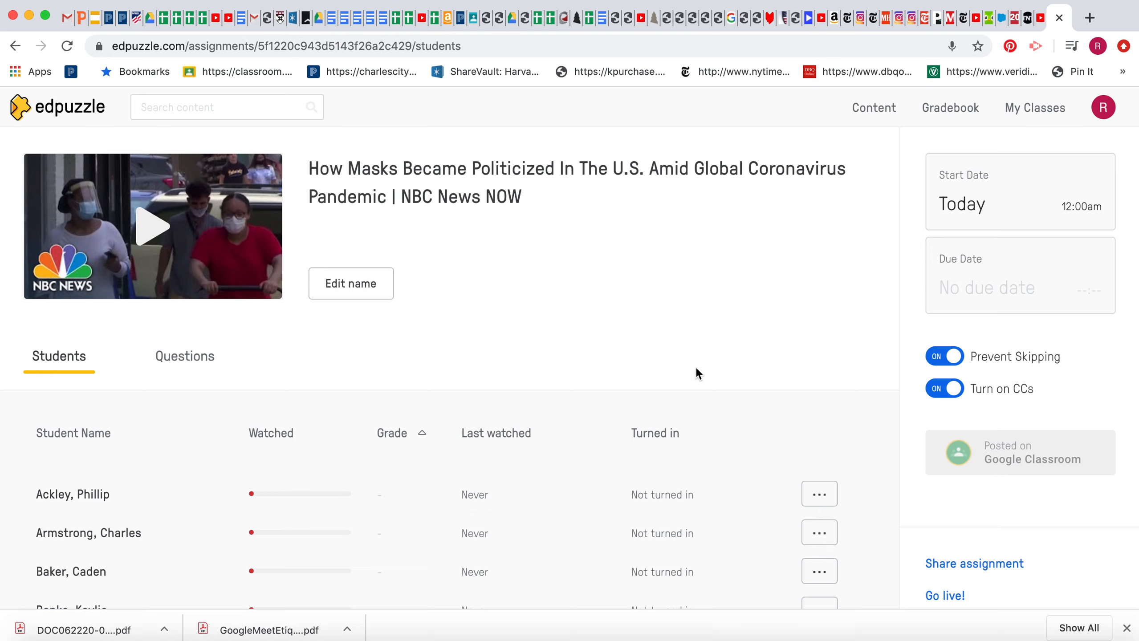
- Look through the assignment's student progress list and its sharing, live, reset and grade export options
scroll(697, 369, down, 9)
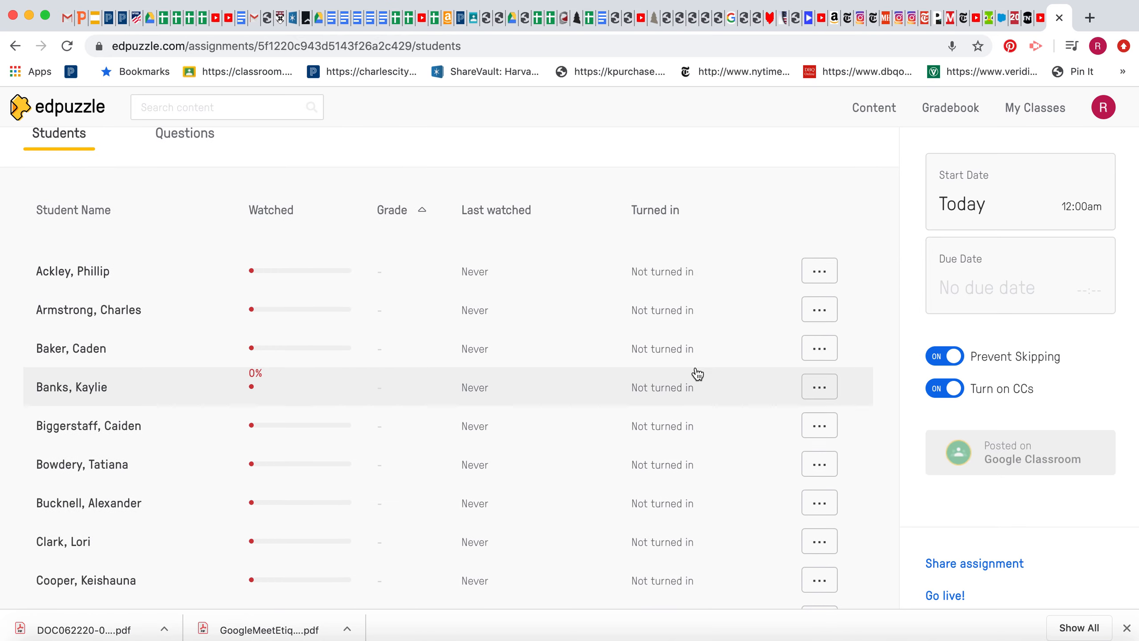
scroll(697, 374, down, 17)
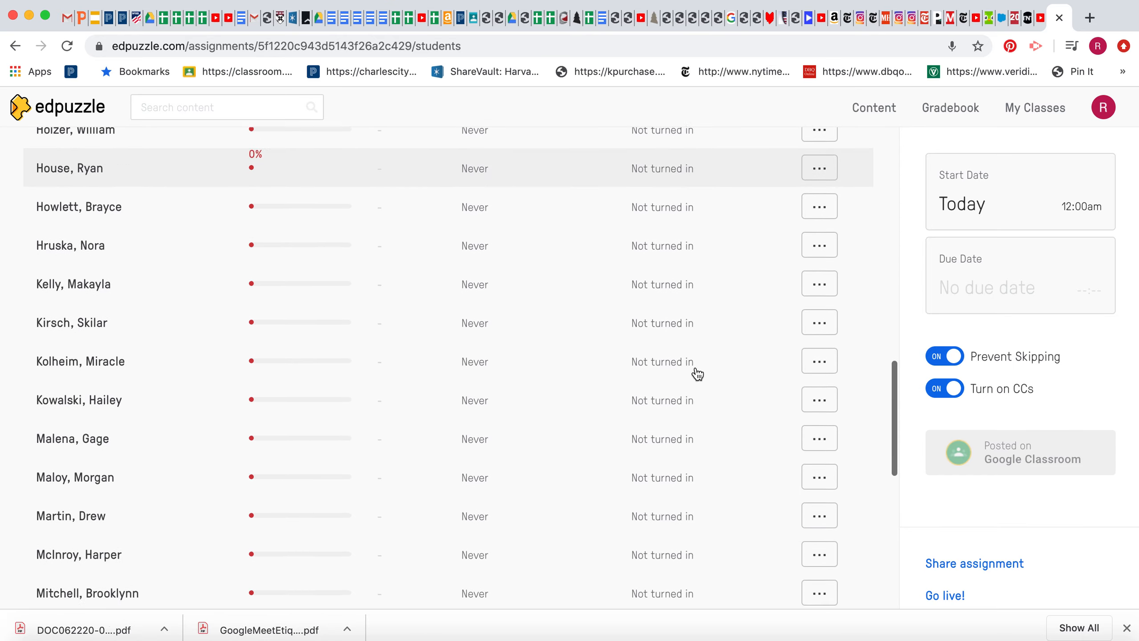
scroll(697, 373, down, 9)
scroll(696, 374, up, 19)
scroll(697, 373, up, 17)
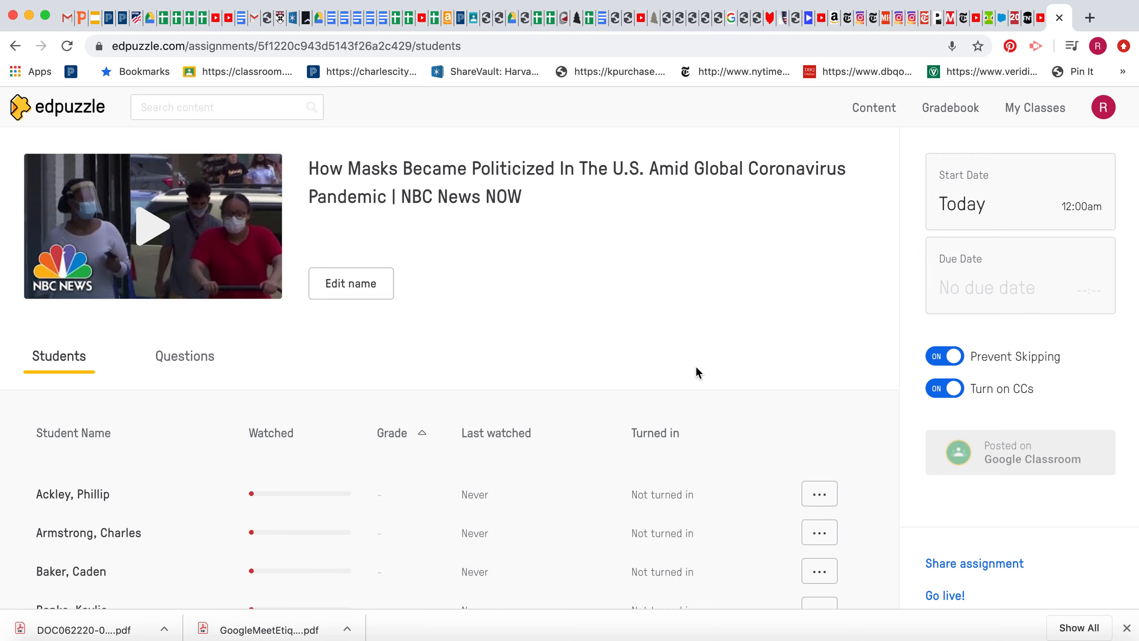
scroll(1040, 597, down, 2)
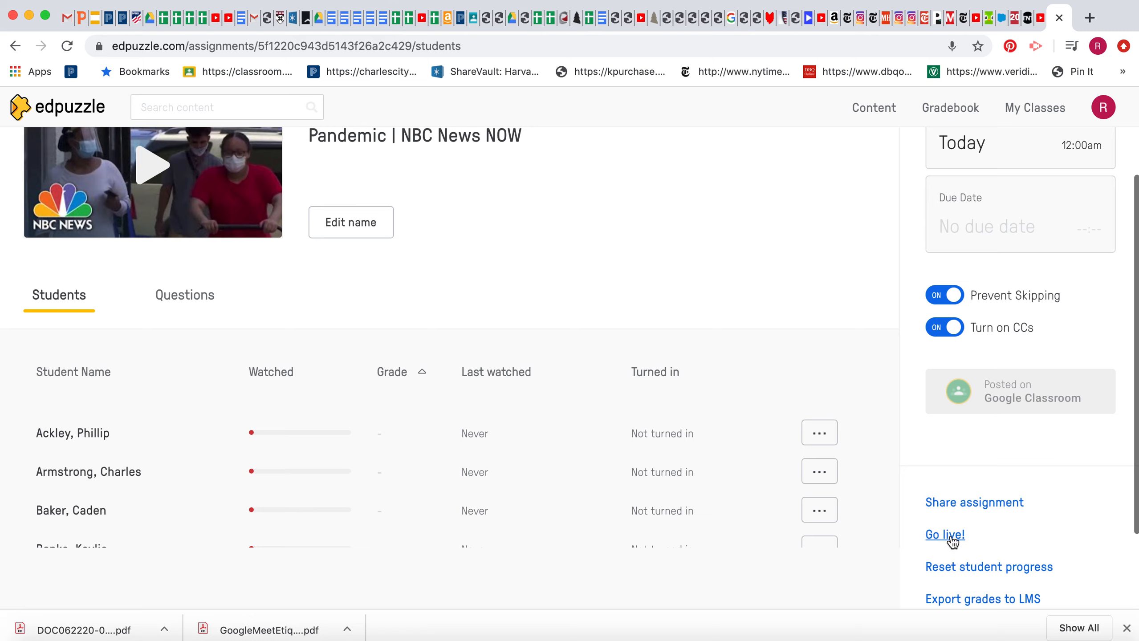
scroll(1034, 541, down, 3)
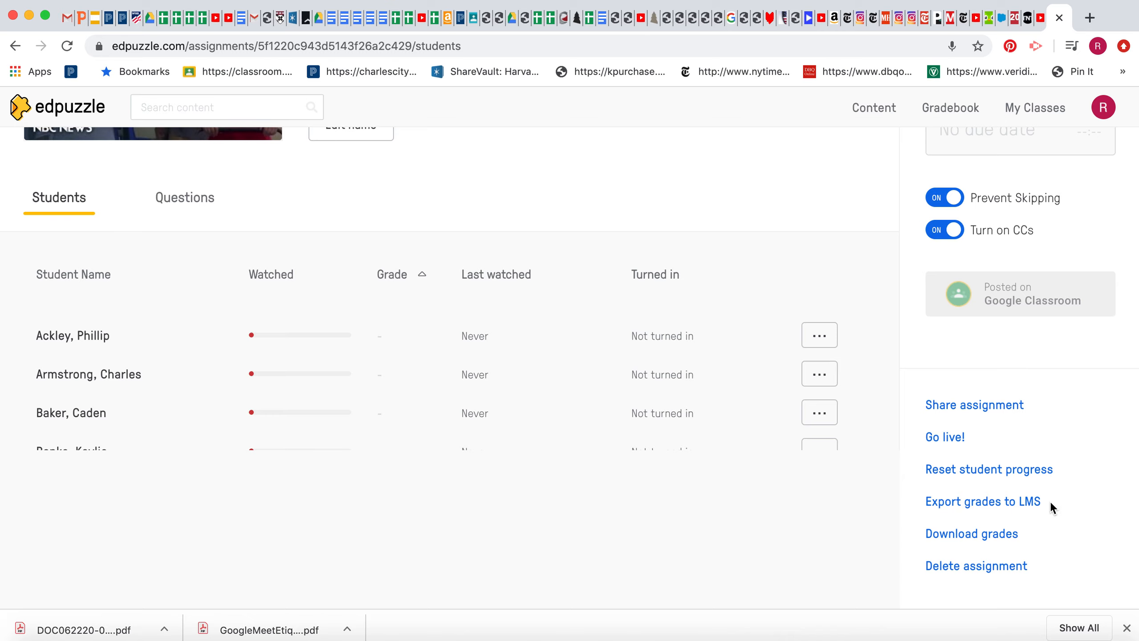
scroll(1049, 501, up, 5)
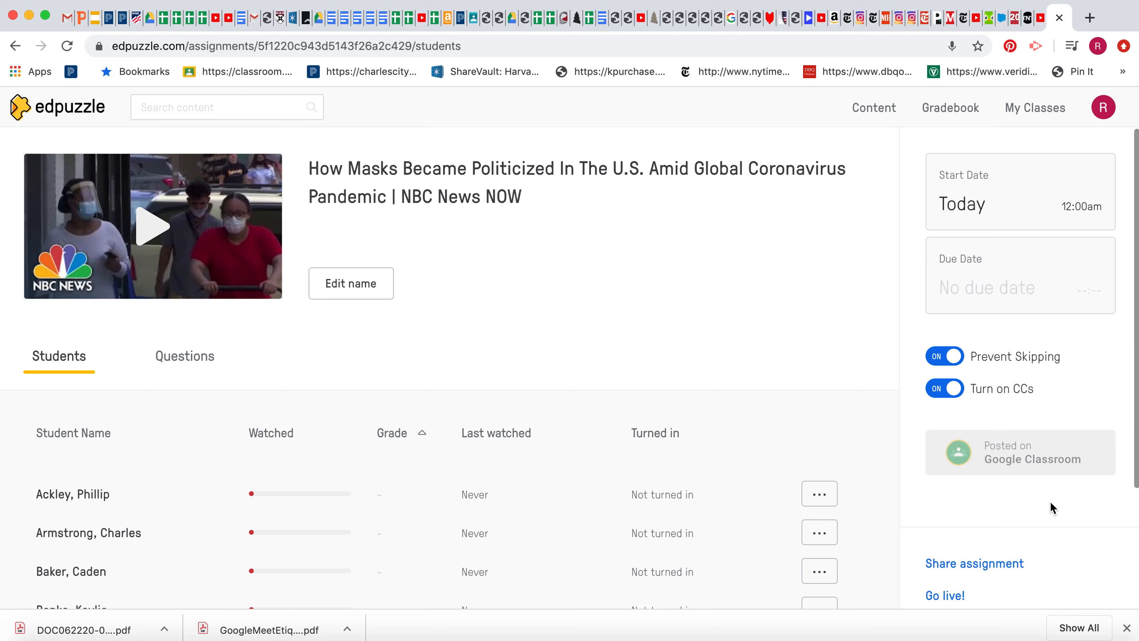
- Review the Contemporary World Issues class page, checking its student roster and its assignments with and without due dates
click(1040, 108)
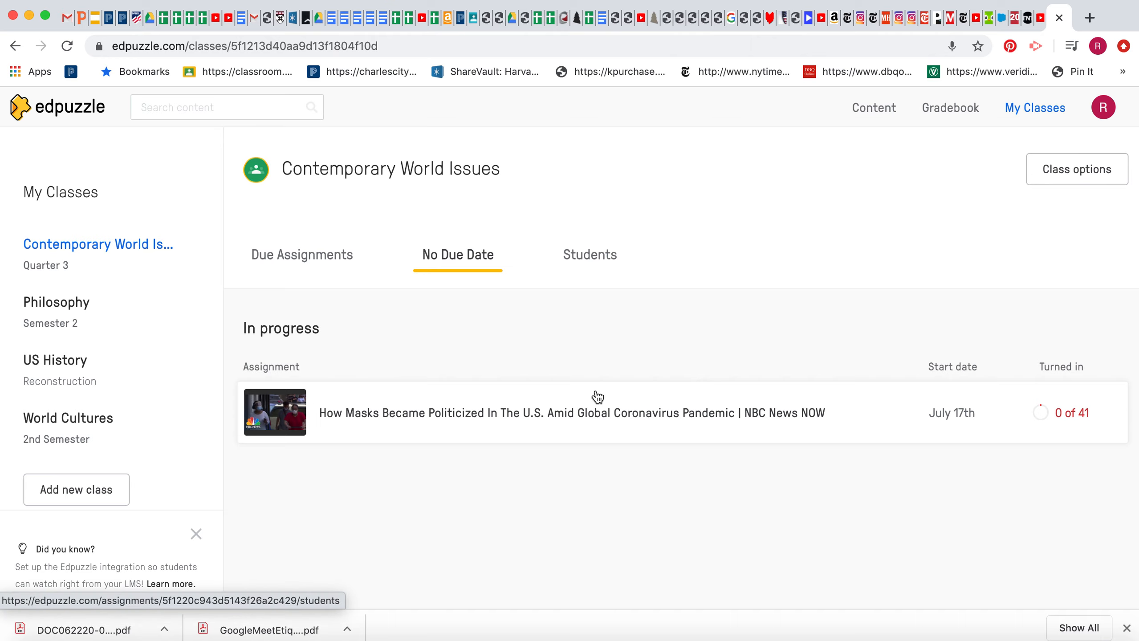
click(595, 261)
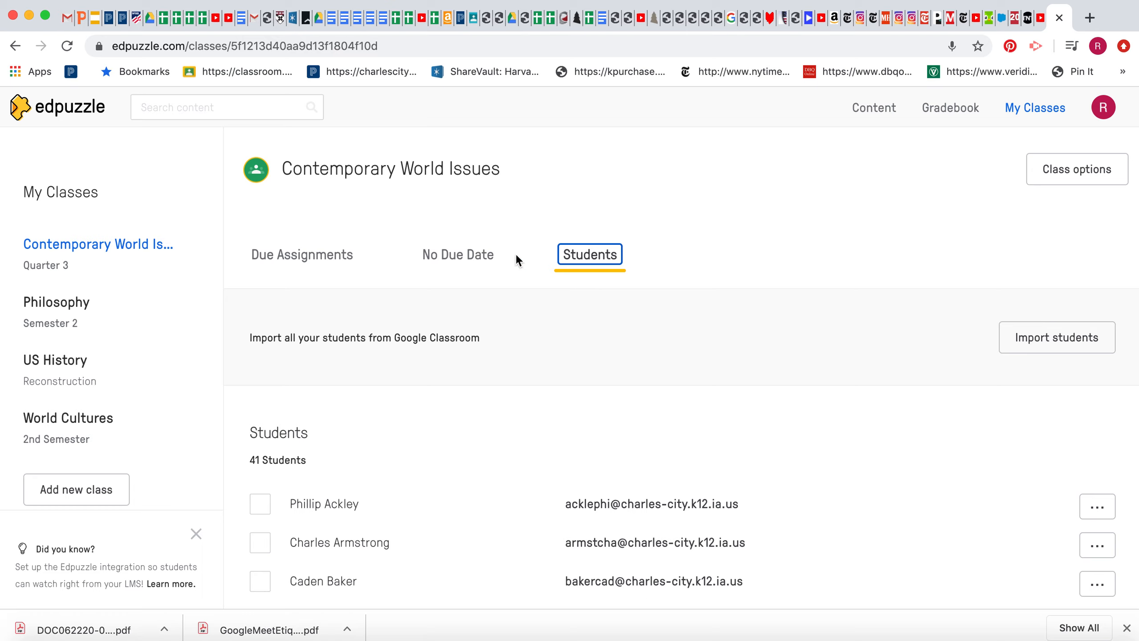
click(337, 260)
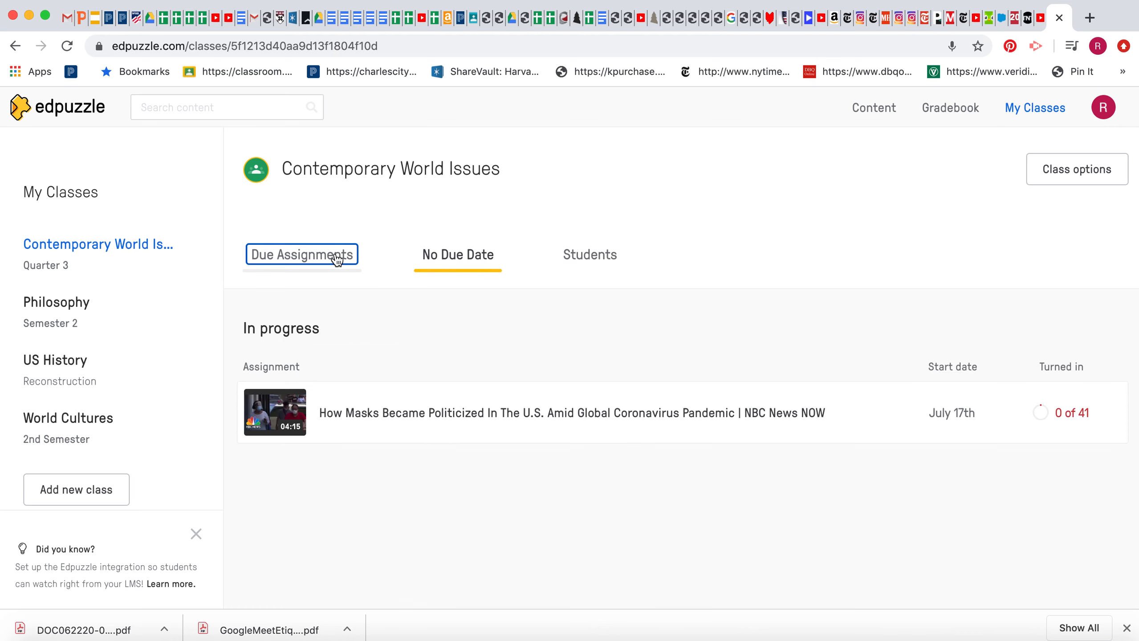
- Open the mask video assignment from the class page and choose July 20 as its due date
click(680, 420)
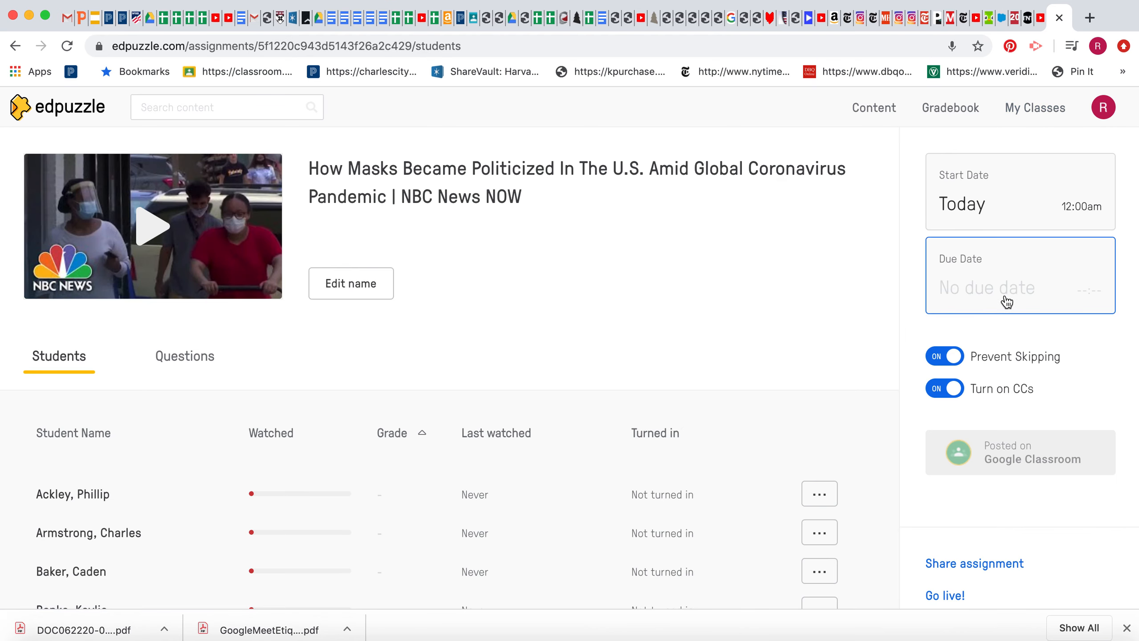
click(1007, 302)
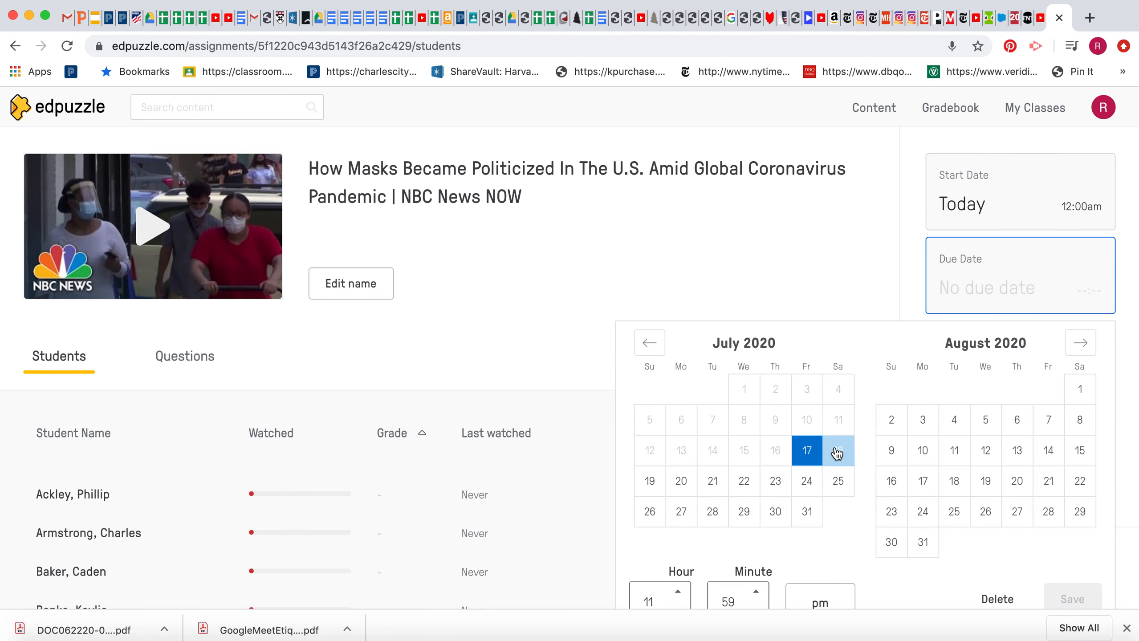
click(648, 493)
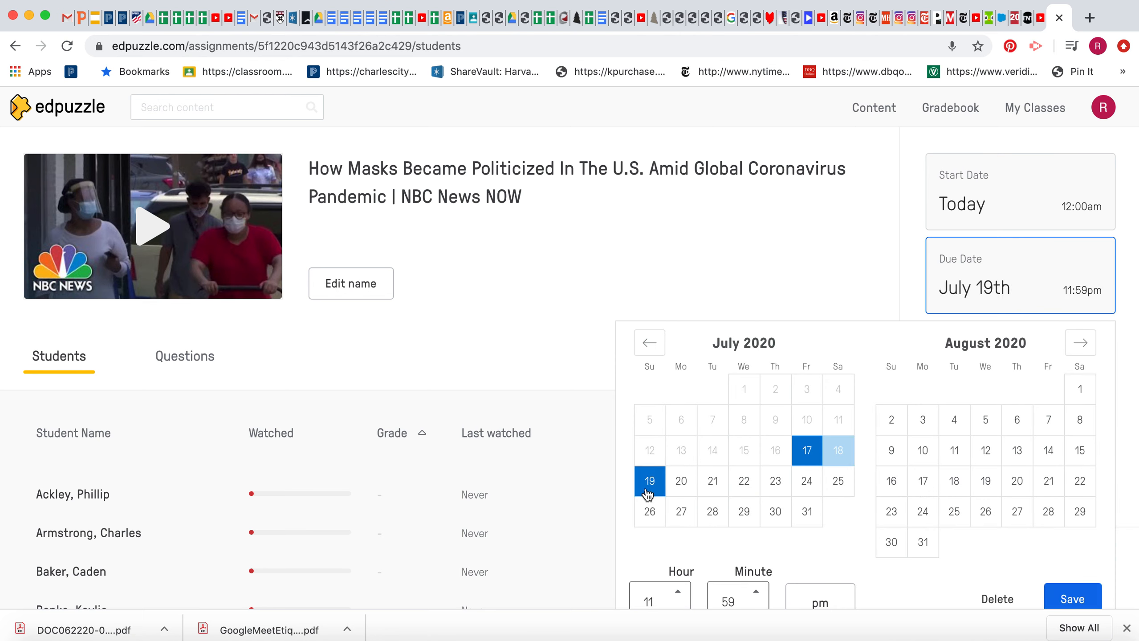
click(678, 486)
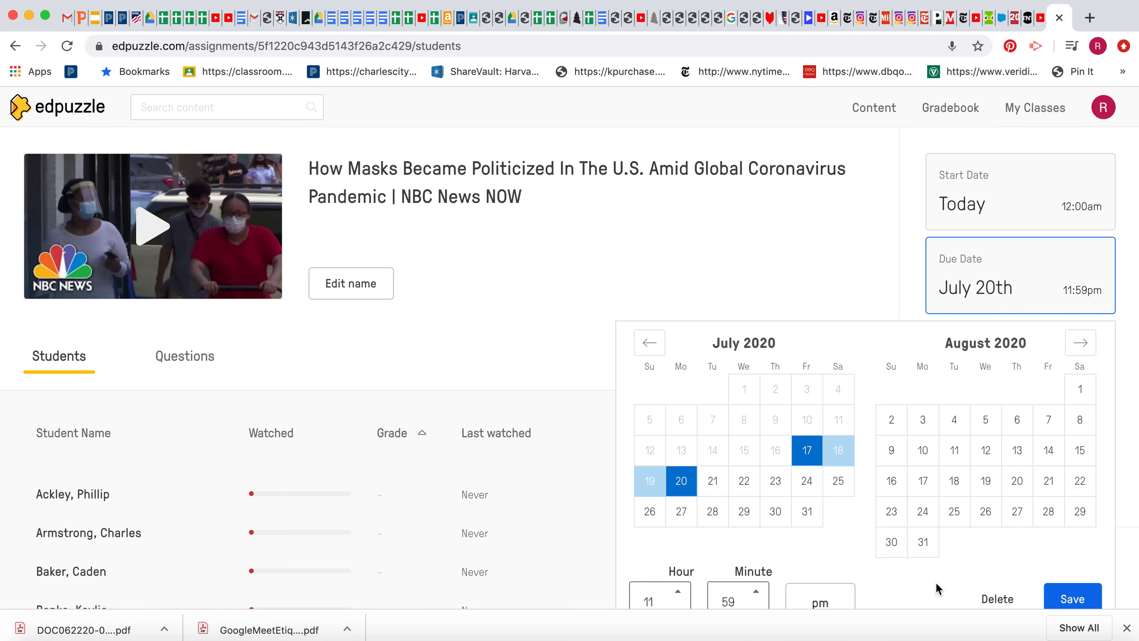
scroll(921, 581, down, 3)
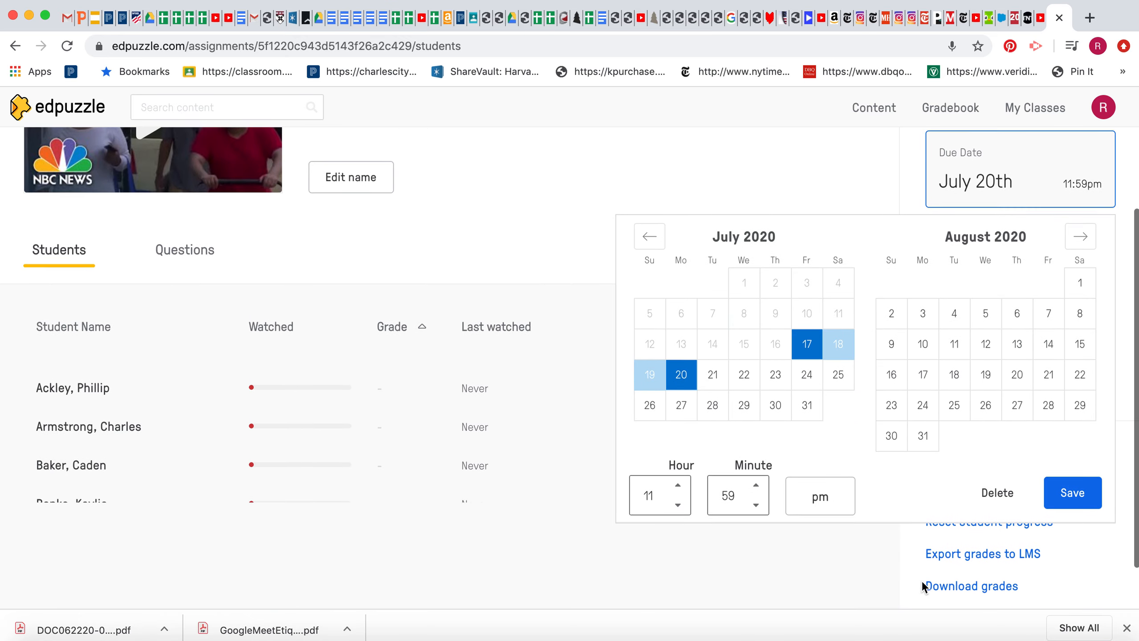
- Set the assignment's due time to 8:00 am and save the due date
click(676, 484)
click(677, 484)
click(676, 483)
click(677, 484)
click(677, 484)
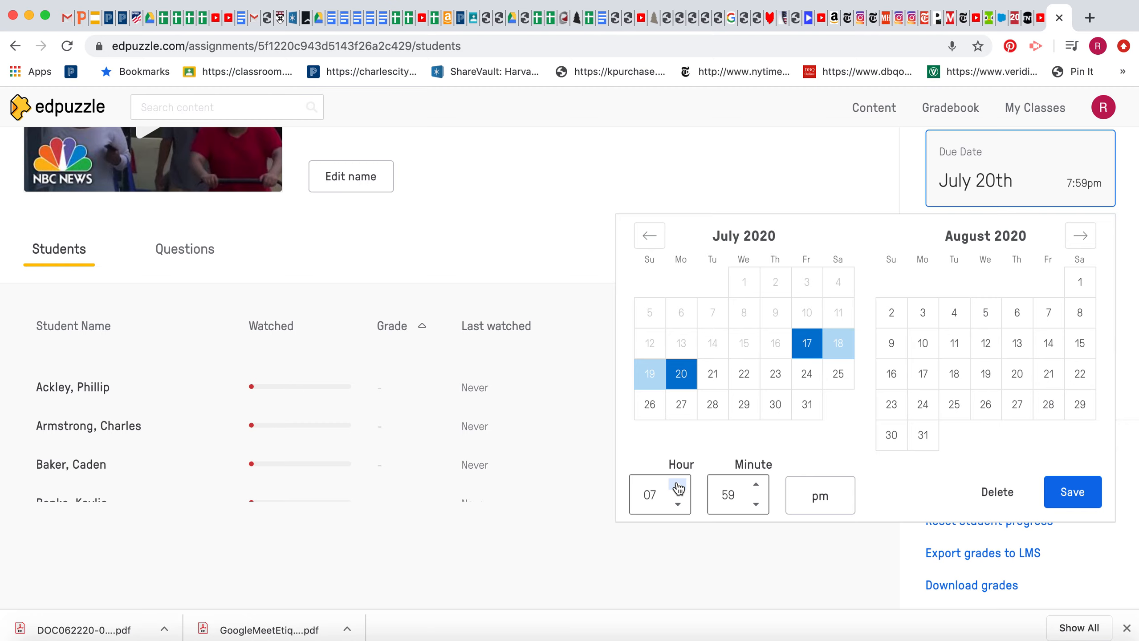
click(677, 485)
click(756, 486)
click(820, 495)
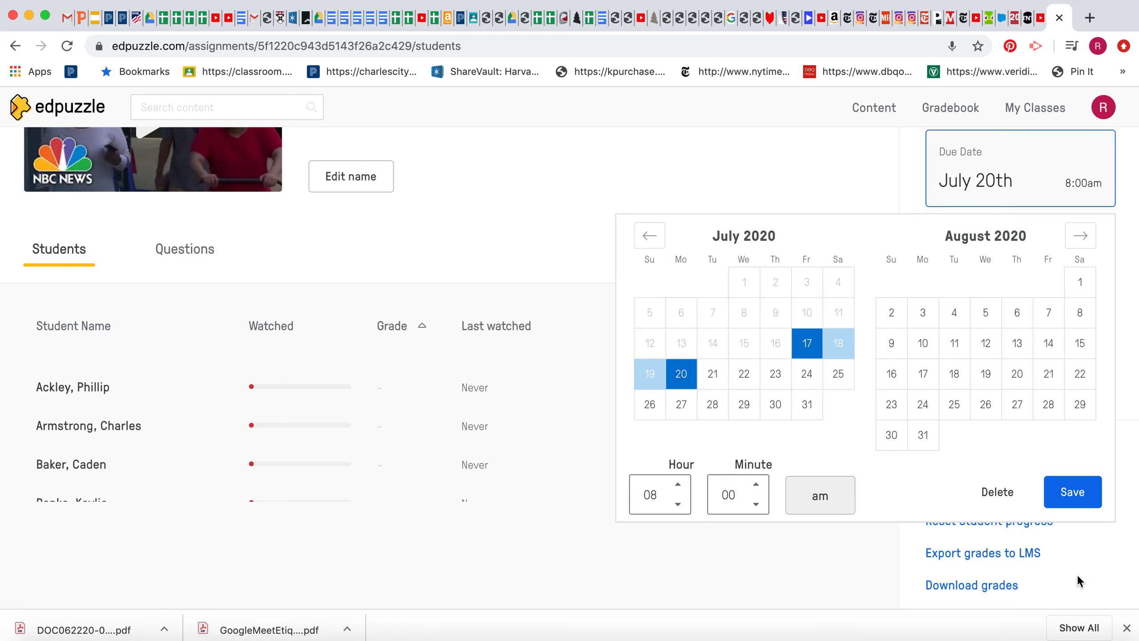
click(1071, 492)
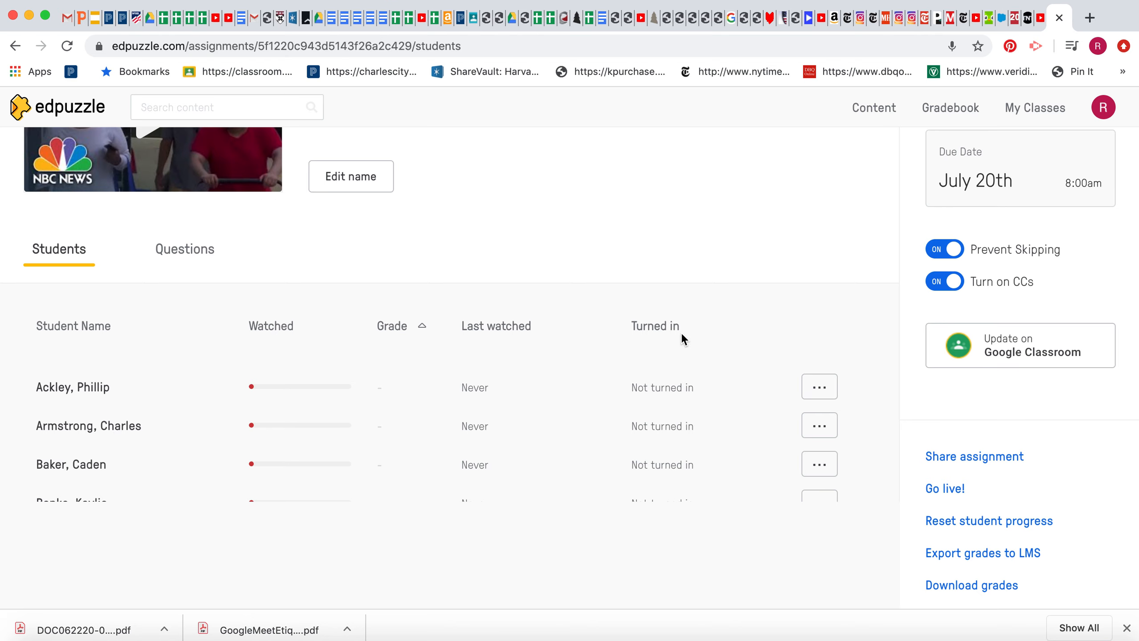
- Leave the assignment and open the personal library of saved videos, My Content
scroll(671, 268, up, 3)
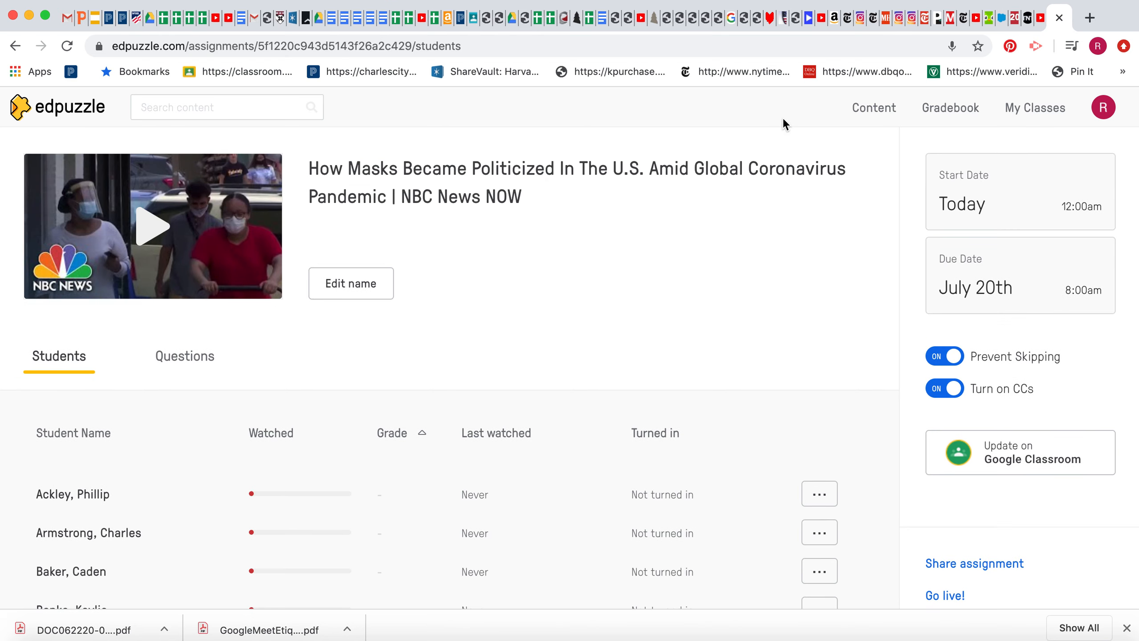
click(894, 108)
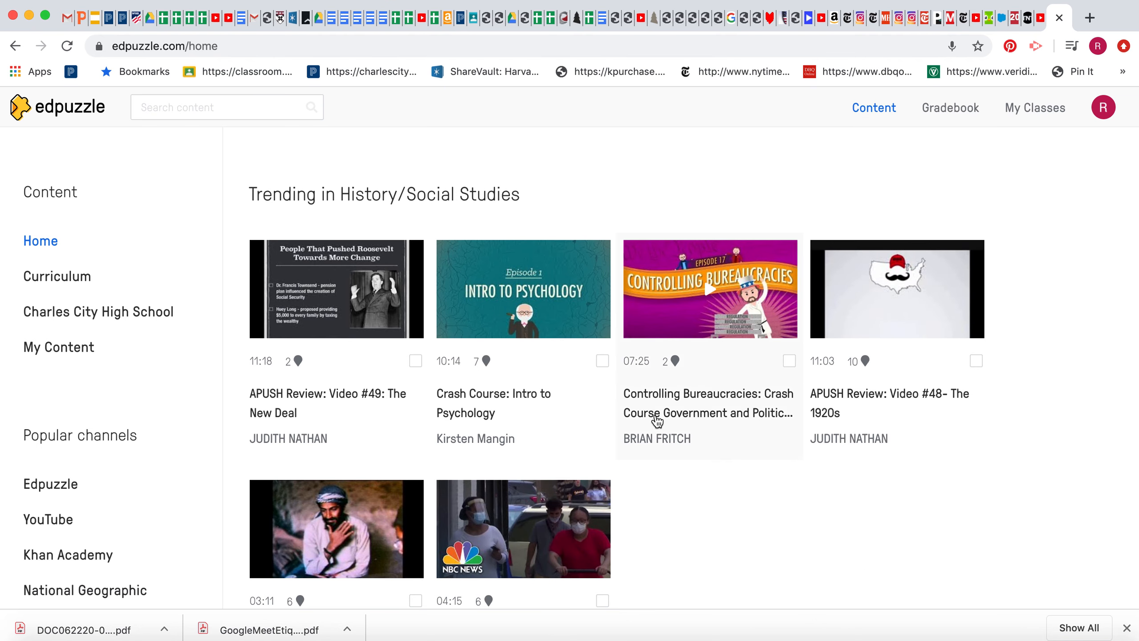
click(66, 350)
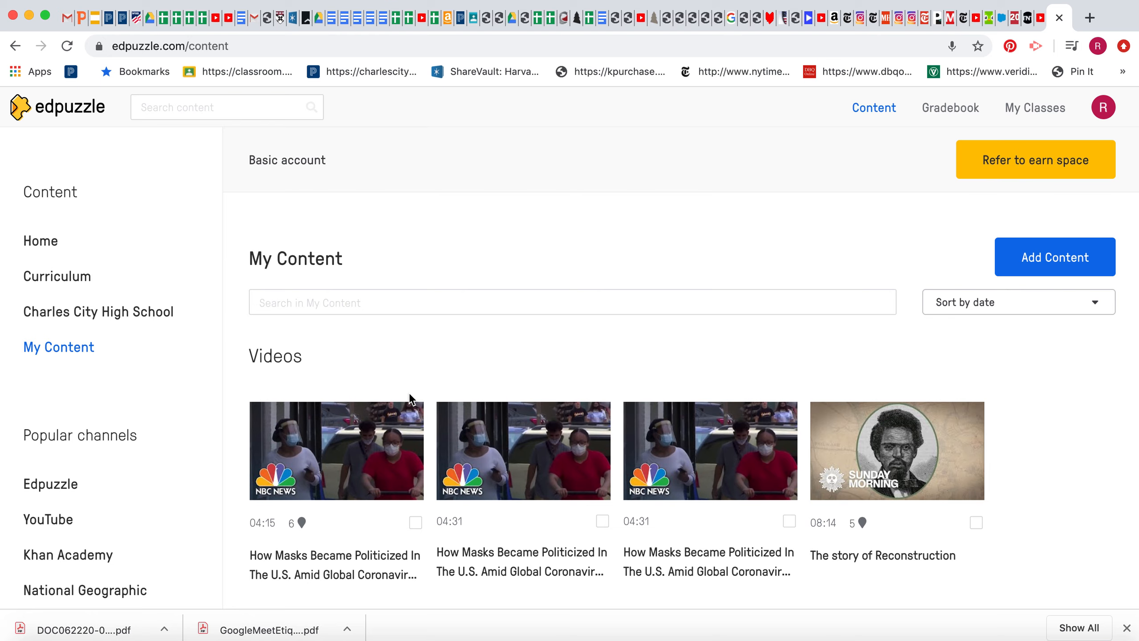